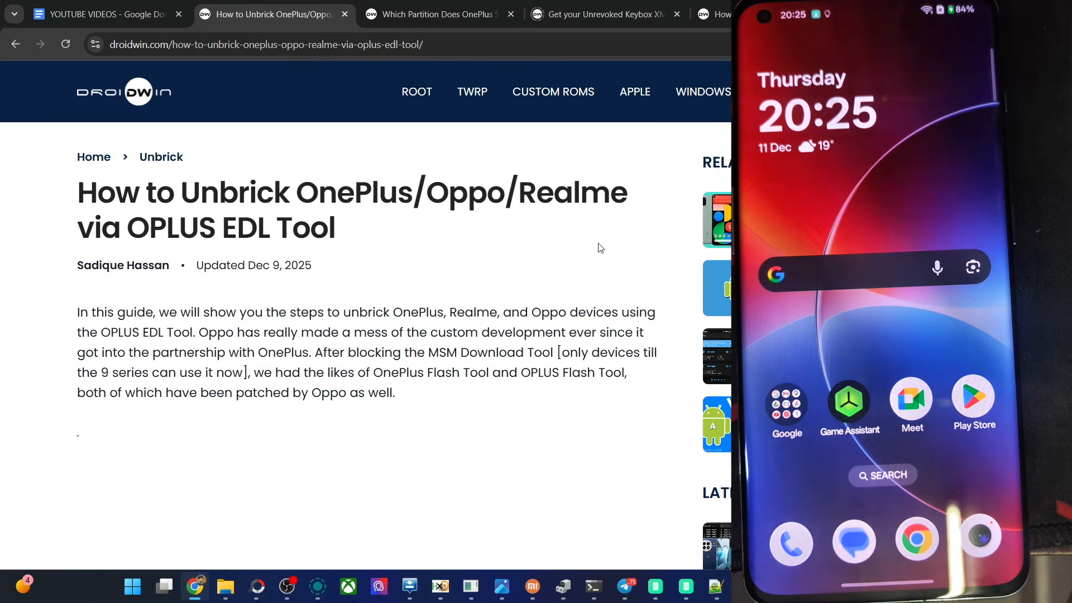
Step: Open the guide on dumping an Android device partition and review its adb shell, su and partition-listing commands
click(715, 14)
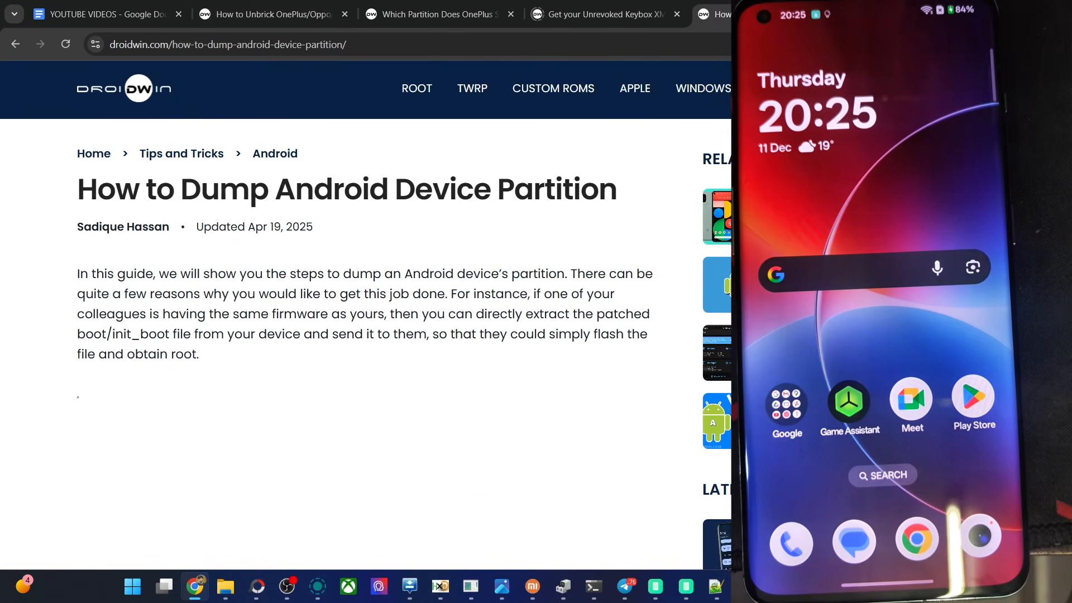
scroll(366, 312, down, 4)
scroll(366, 313, down, 8)
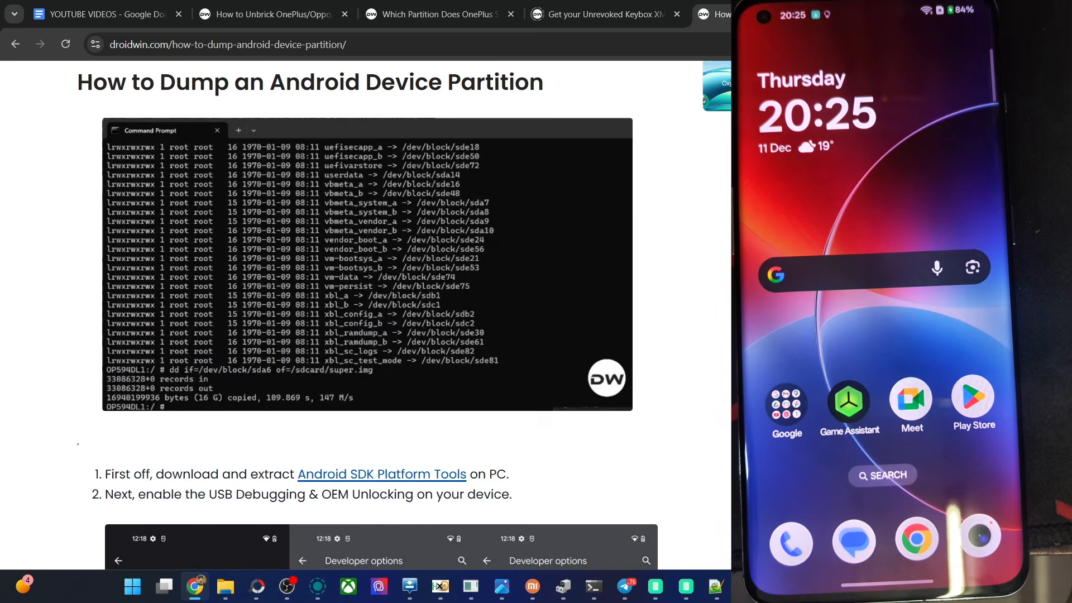
scroll(365, 313, down, 6)
scroll(366, 313, down, 5)
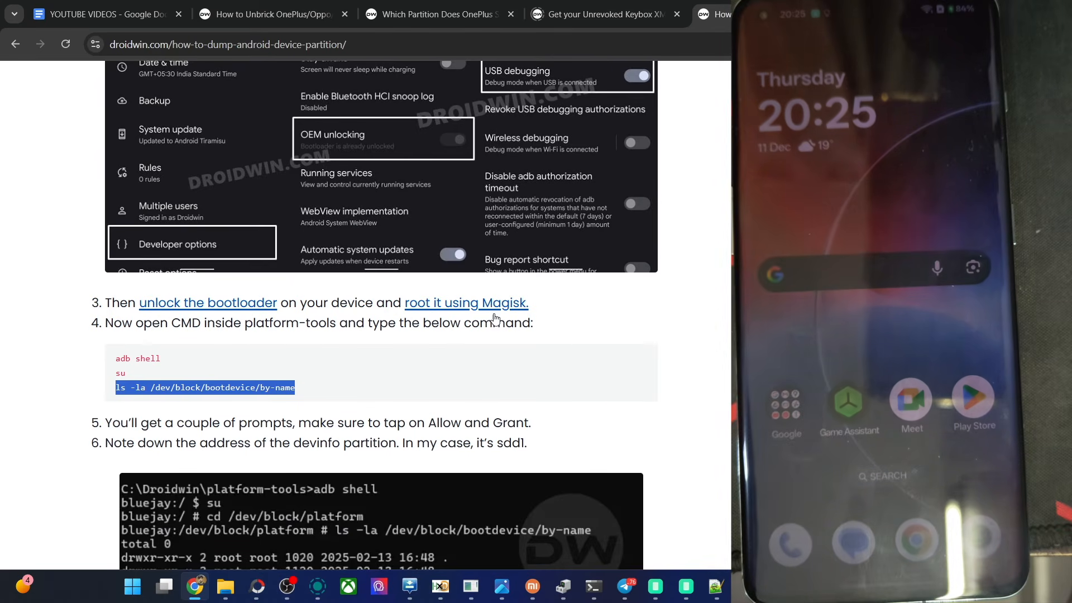
click(249, 350)
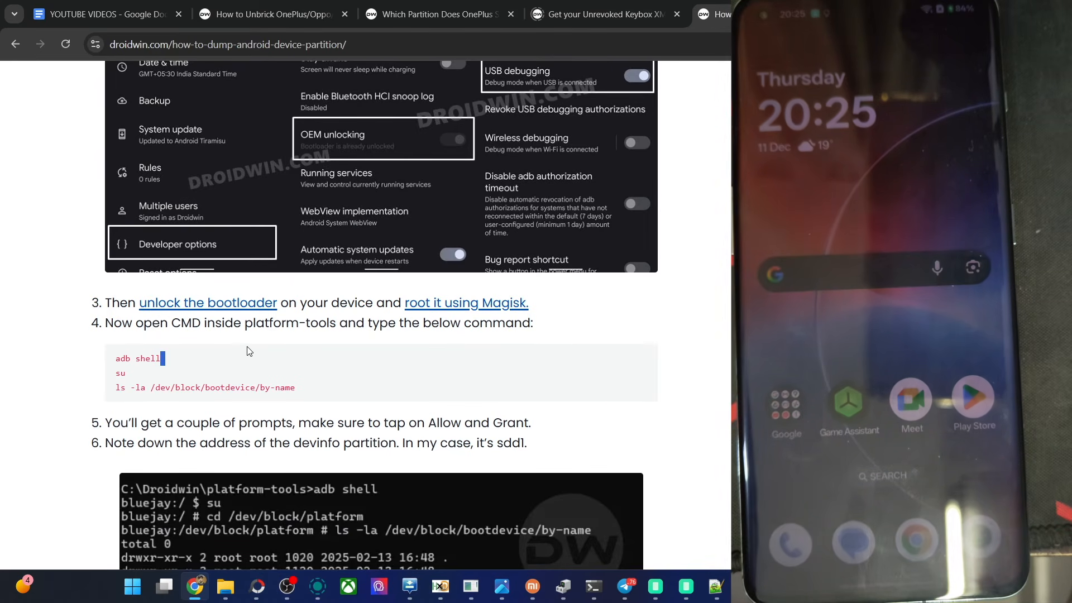
Step: Switch to the platform-tools Command Prompt, review the earlier partition listing and dd backup commands, and return to the browser guide
click(594, 587)
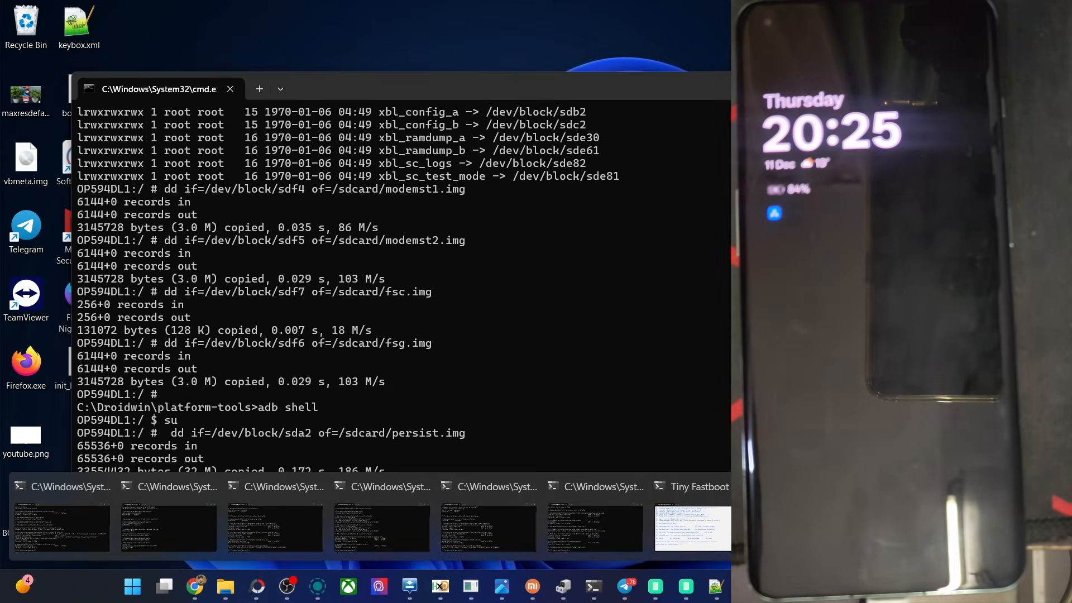
click(595, 528)
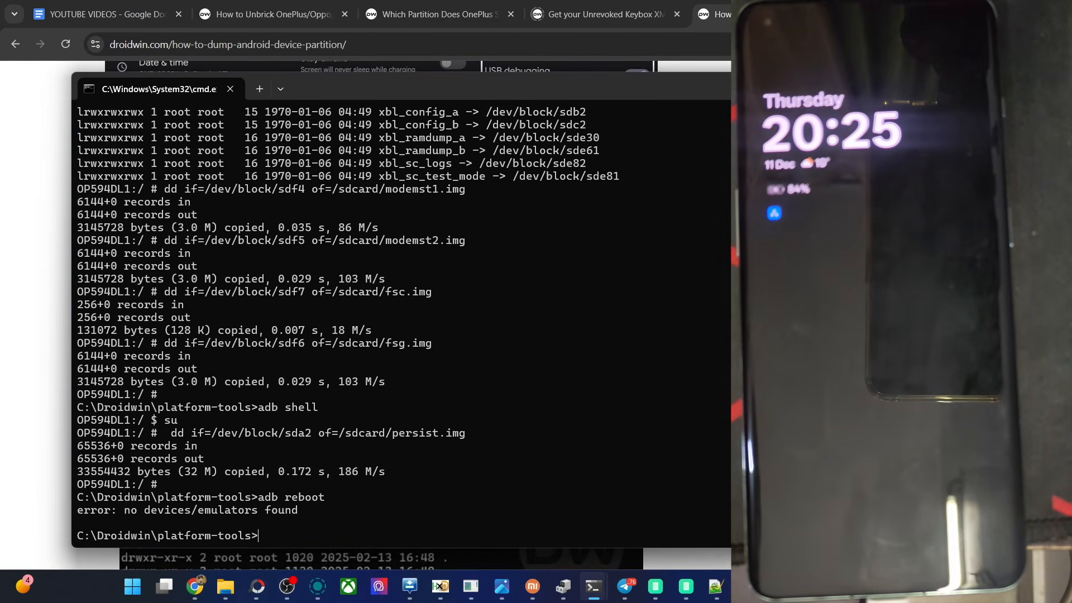
scroll(401, 318, up, 20)
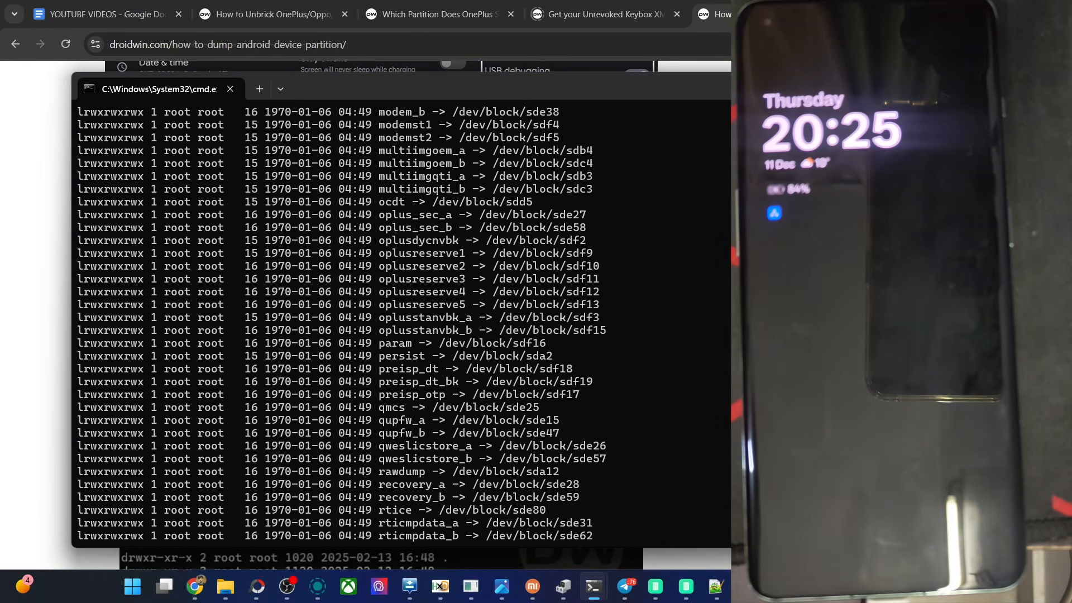
scroll(401, 318, up, 15)
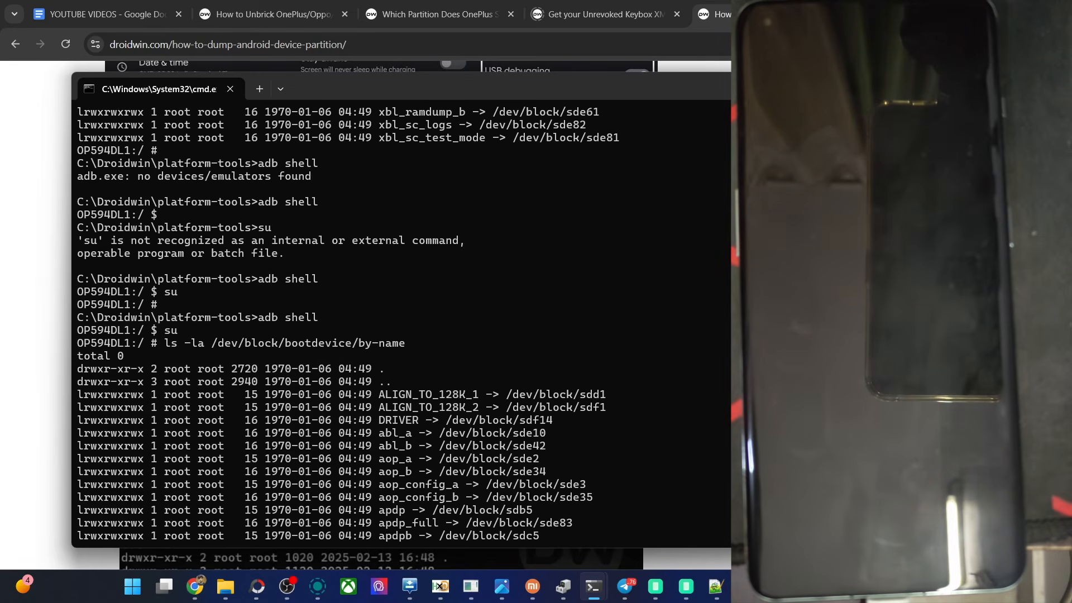
key(alt+Tab)
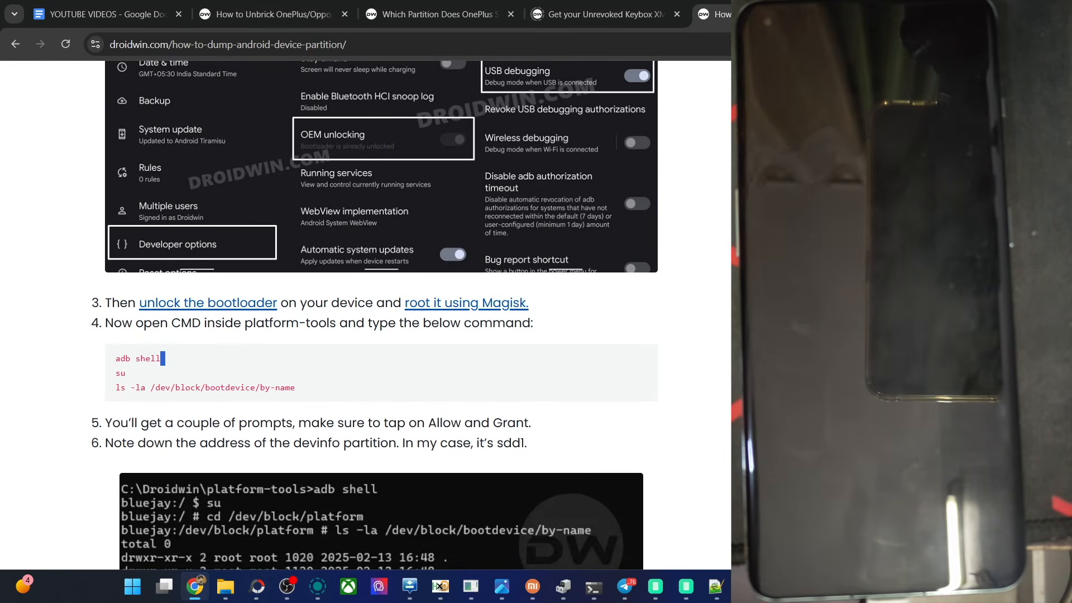
Step: Open the OPLUS EDL Tool unbrick guide and review its download and extraction instructions, notes and compatibility section
click(290, 8)
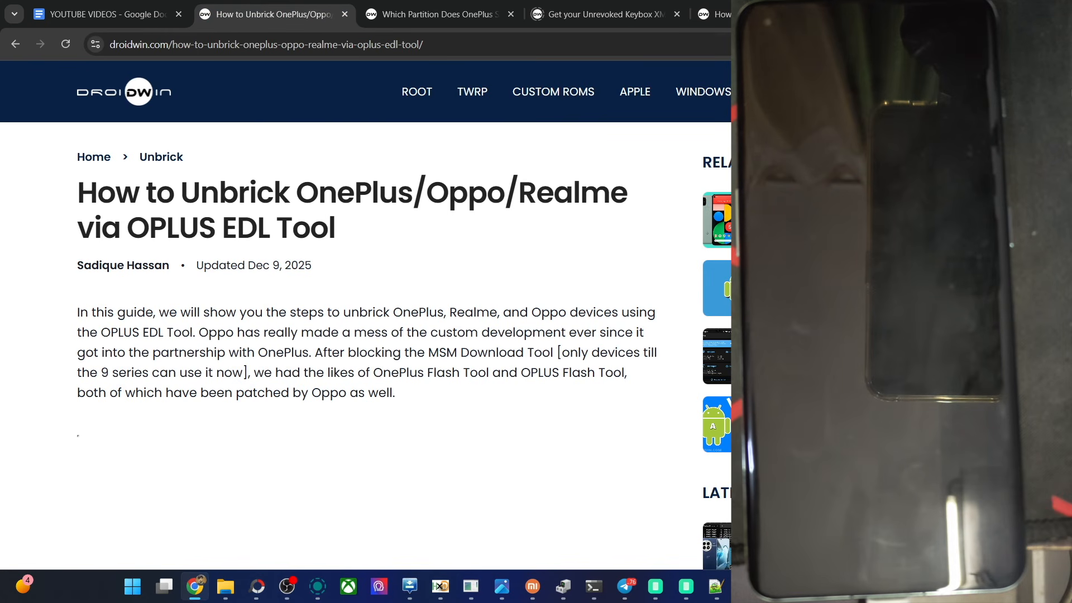
scroll(368, 315, down, 20)
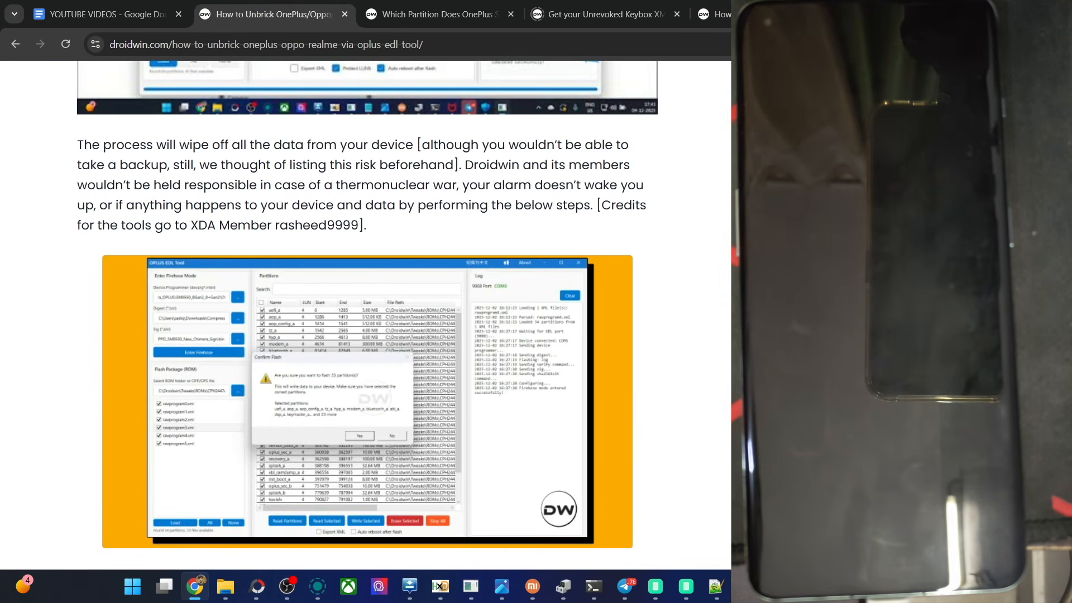
scroll(368, 315, down, 8)
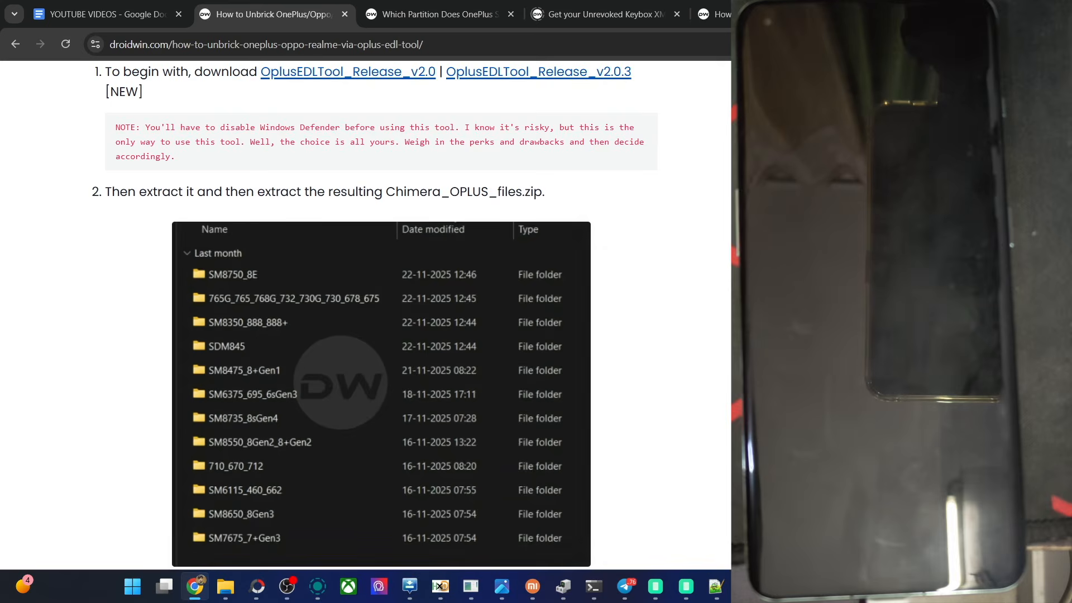
scroll(576, 544, up, 7)
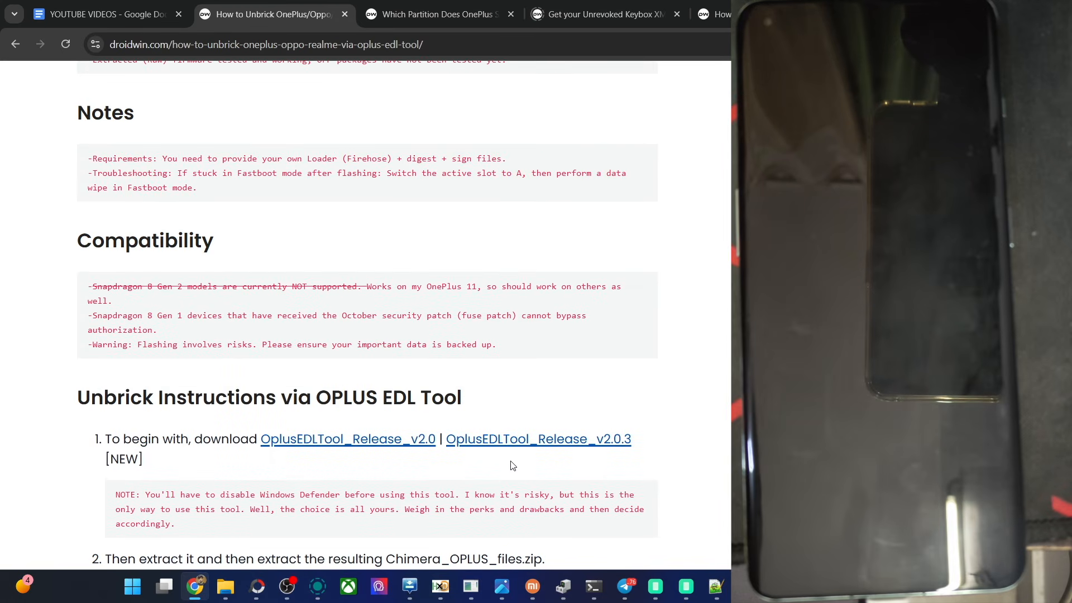
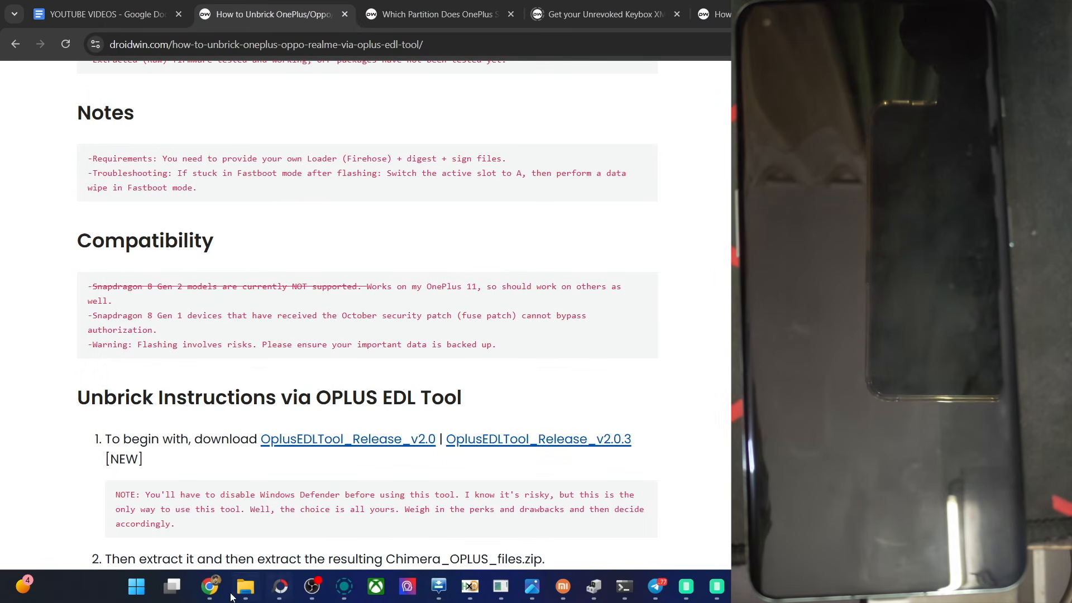
Step: Browse to the OplusEDLTool_release_v2.0.3 folder in File Explorer's Compressed downloads and launch OplusEdlTool.exe
click(270, 581)
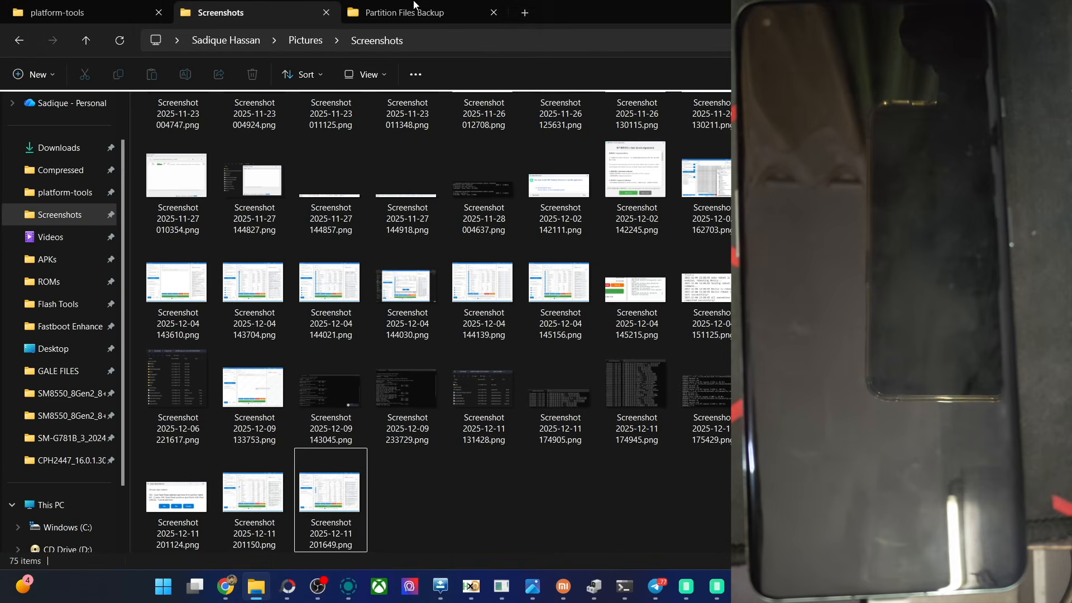
click(403, 12)
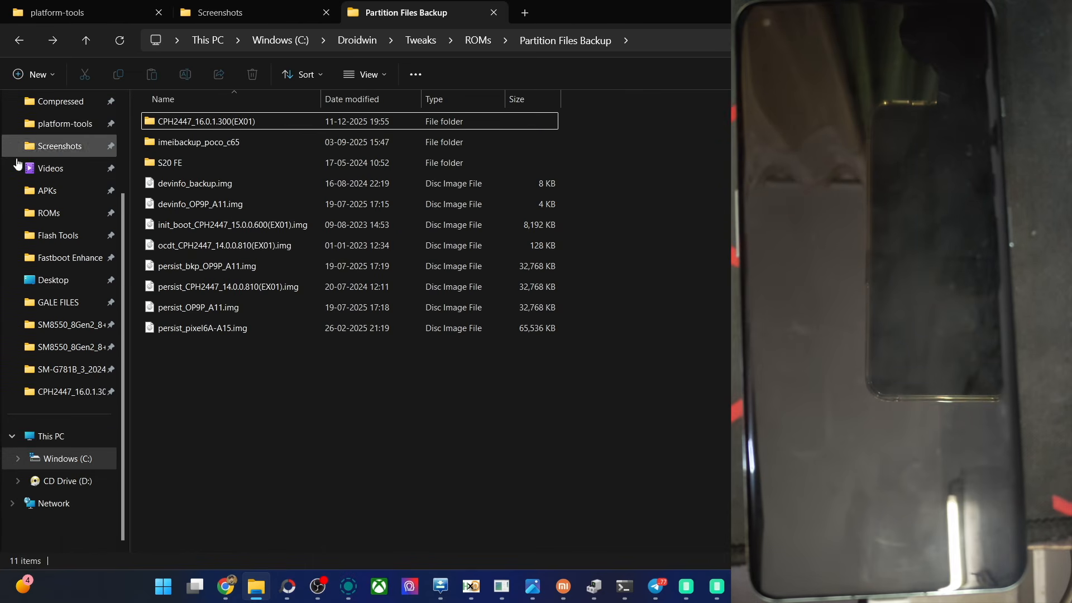
click(66, 106)
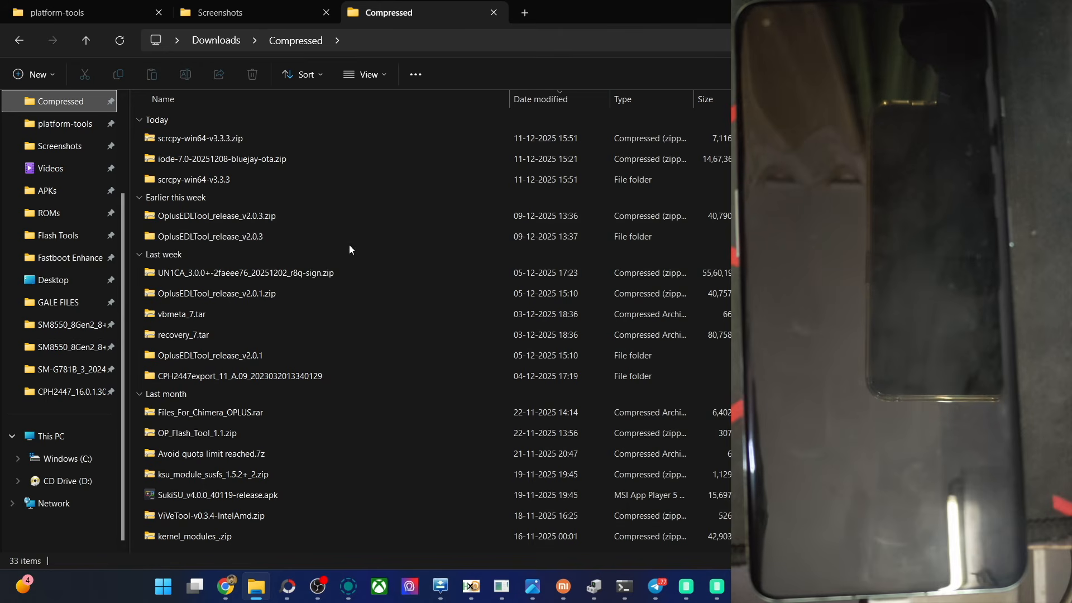
double_click(309, 240)
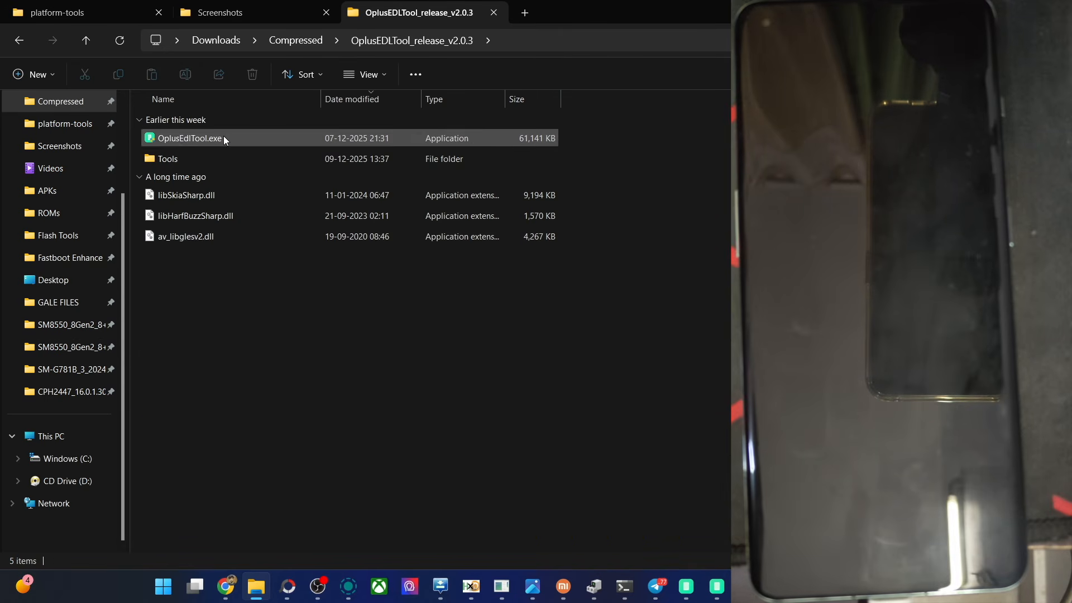
double_click(224, 137)
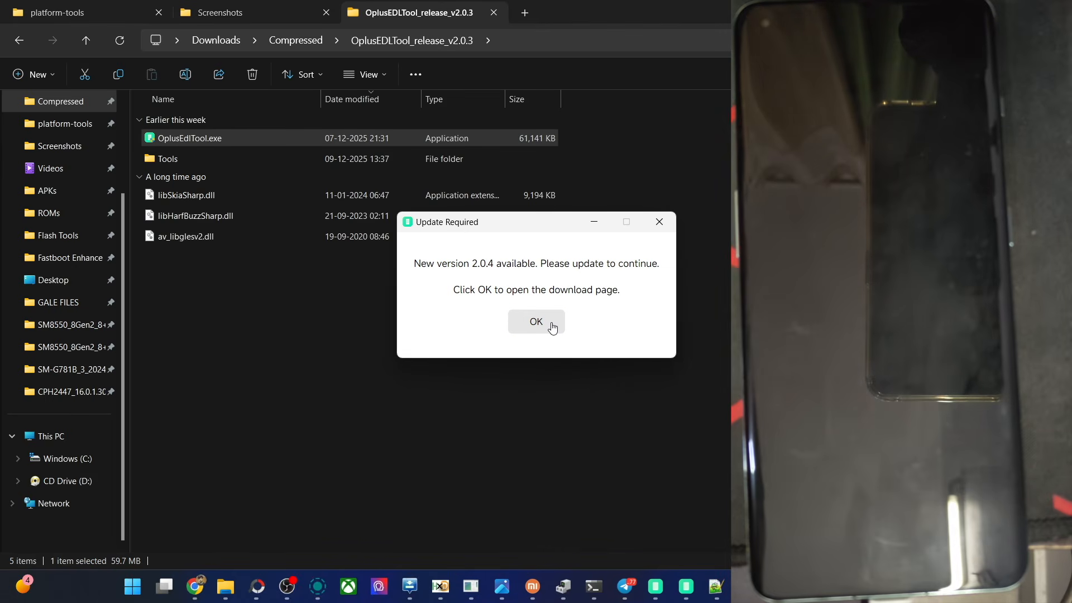
Step: Accept the required update to version 2.0.4, get it through the browser, and return to File Explorer
click(549, 324)
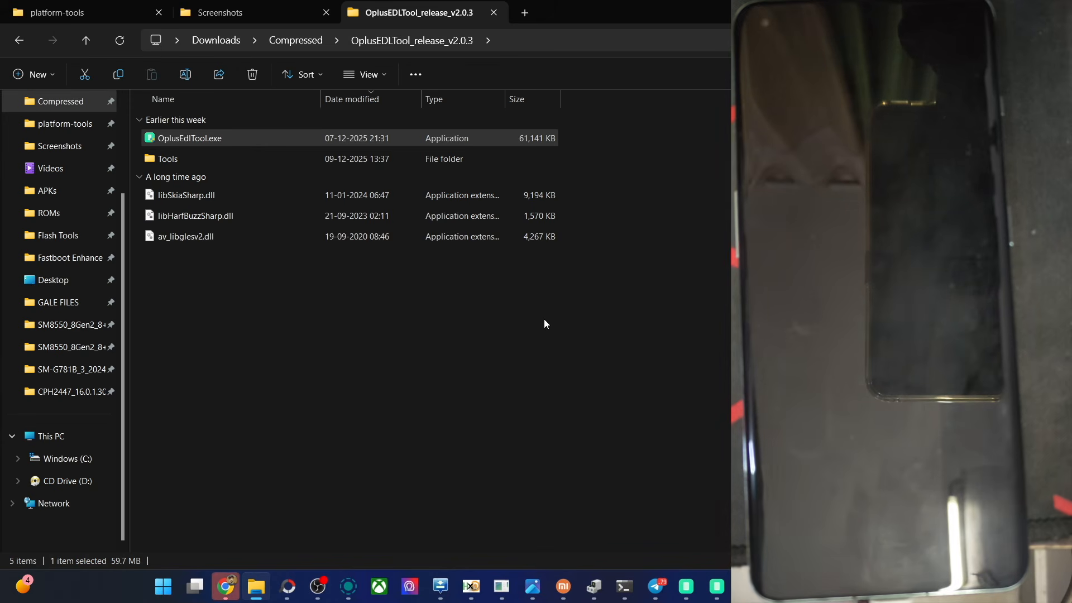
click(433, 363)
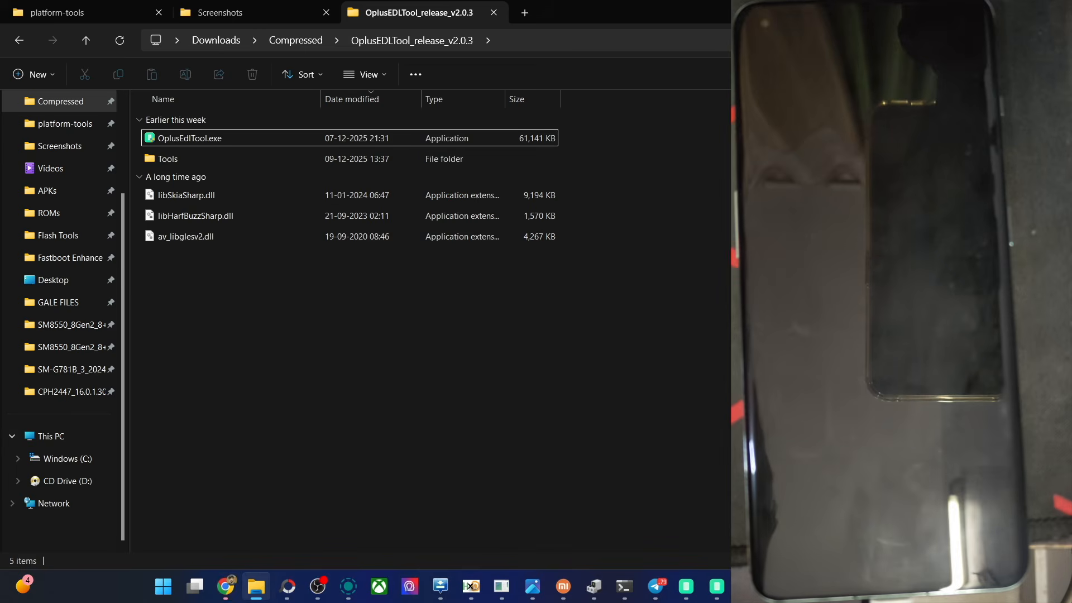
click(226, 594)
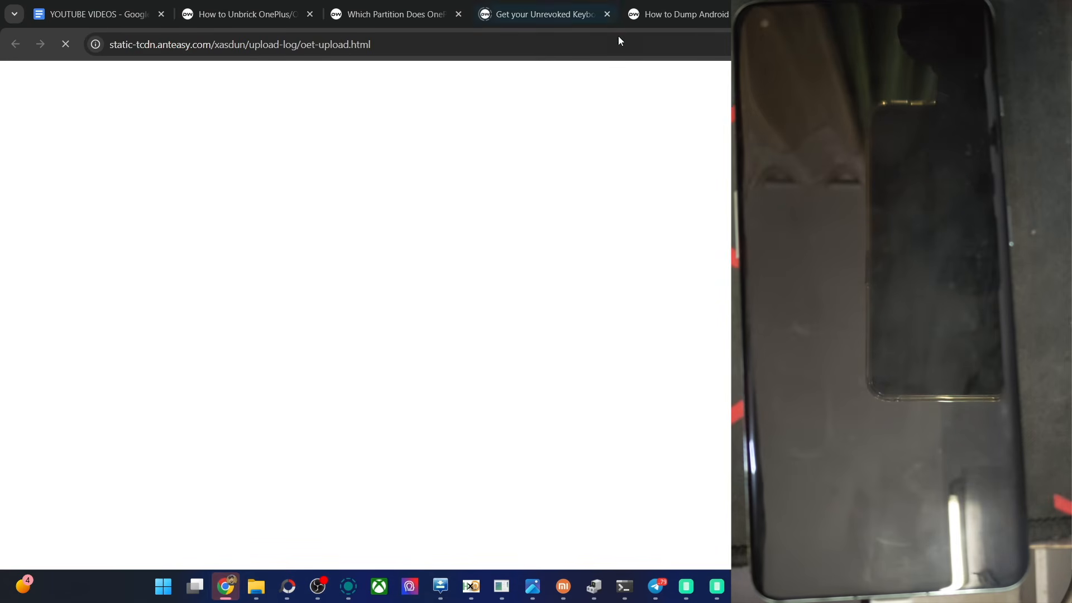
click(396, 14)
click(248, 15)
click(263, 592)
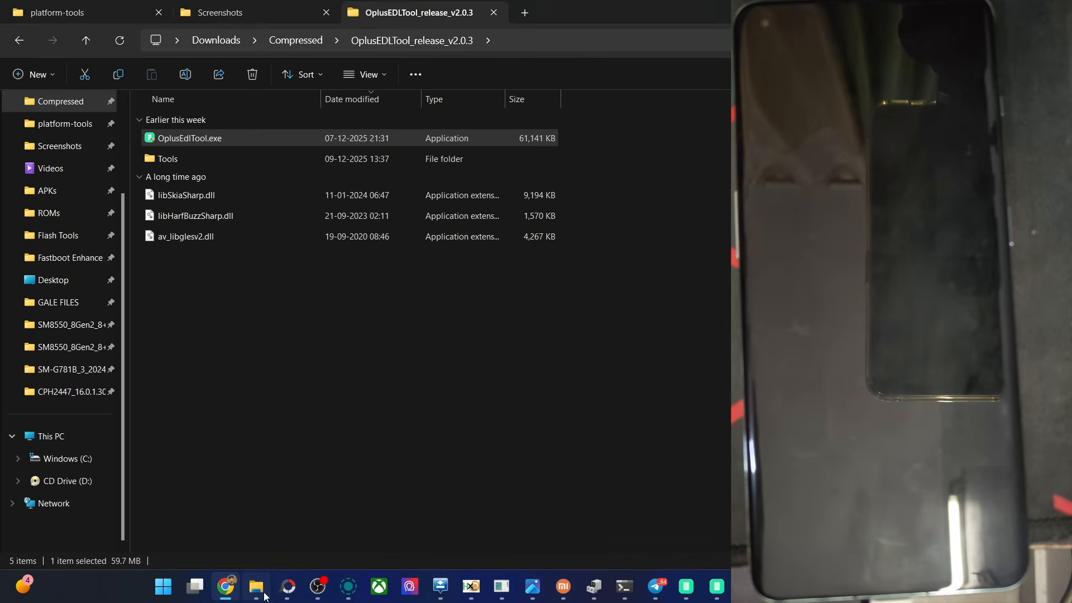
Step: Extract OplusEDLTool_release_v2.0.4.zip into its own folder in Compressed and launch OplusEdlTool.exe from it
click(285, 335)
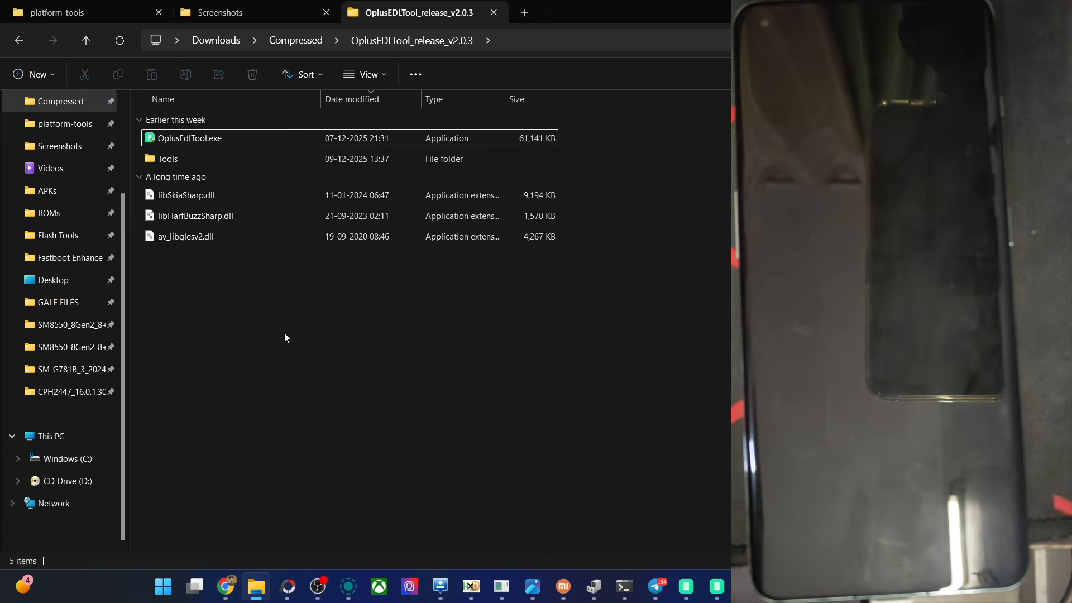
click(22, 42)
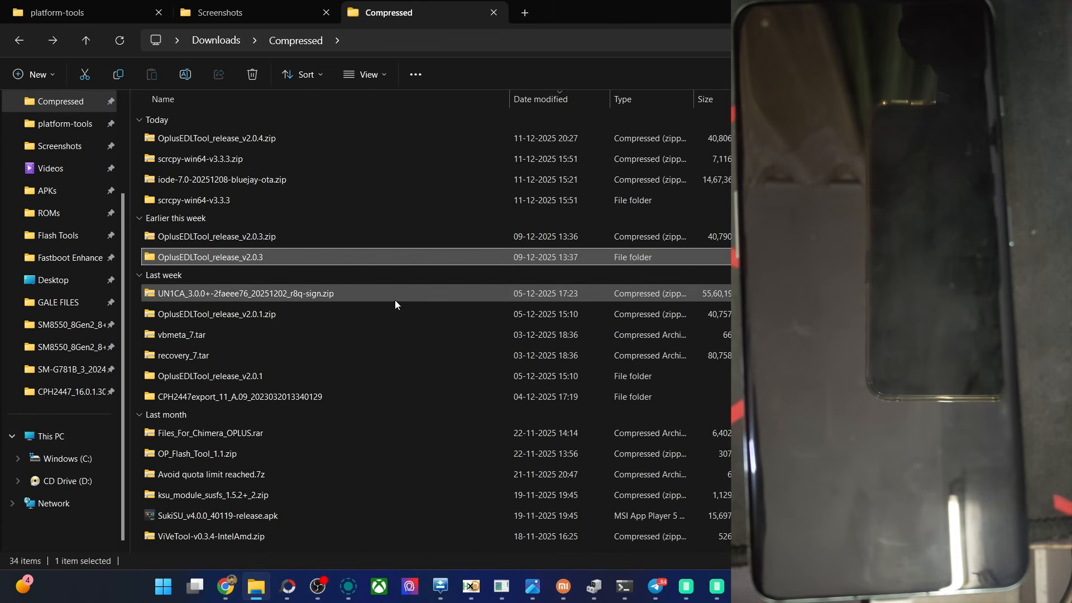
click(351, 143)
right_click(351, 143)
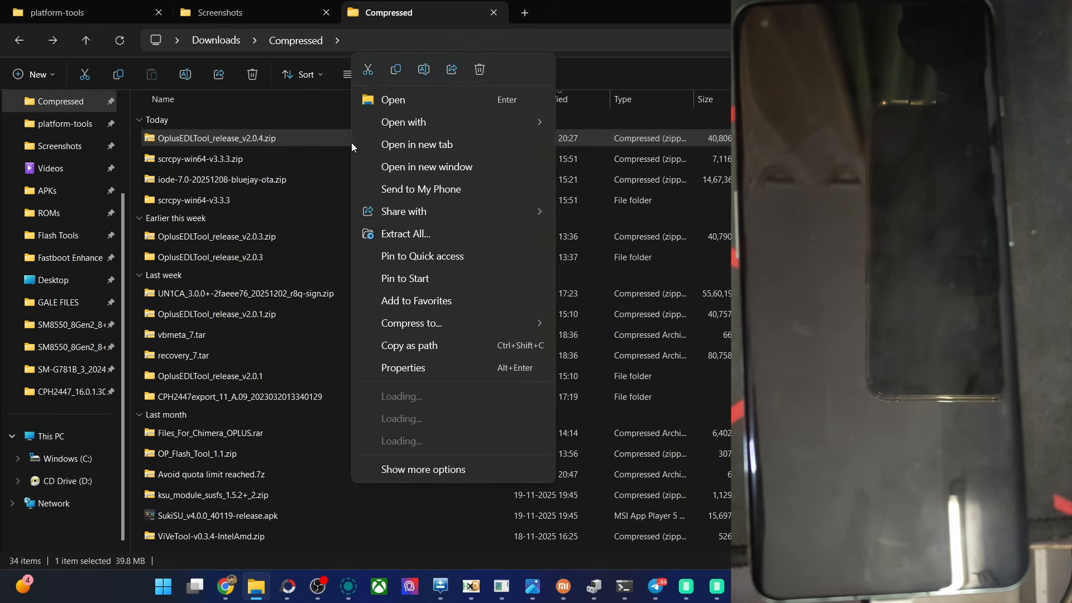
click(394, 235)
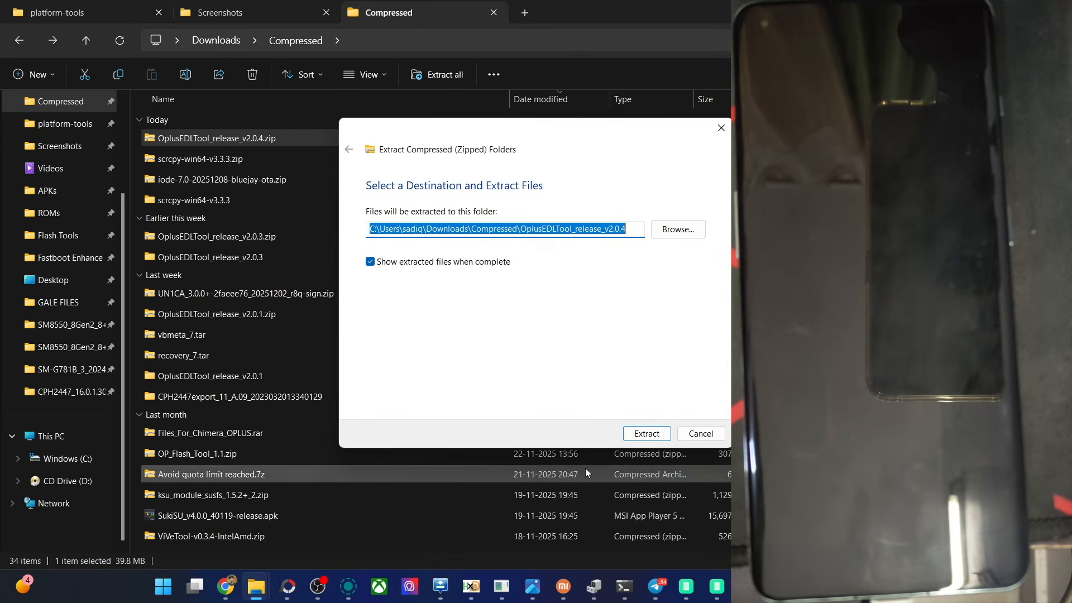
click(627, 435)
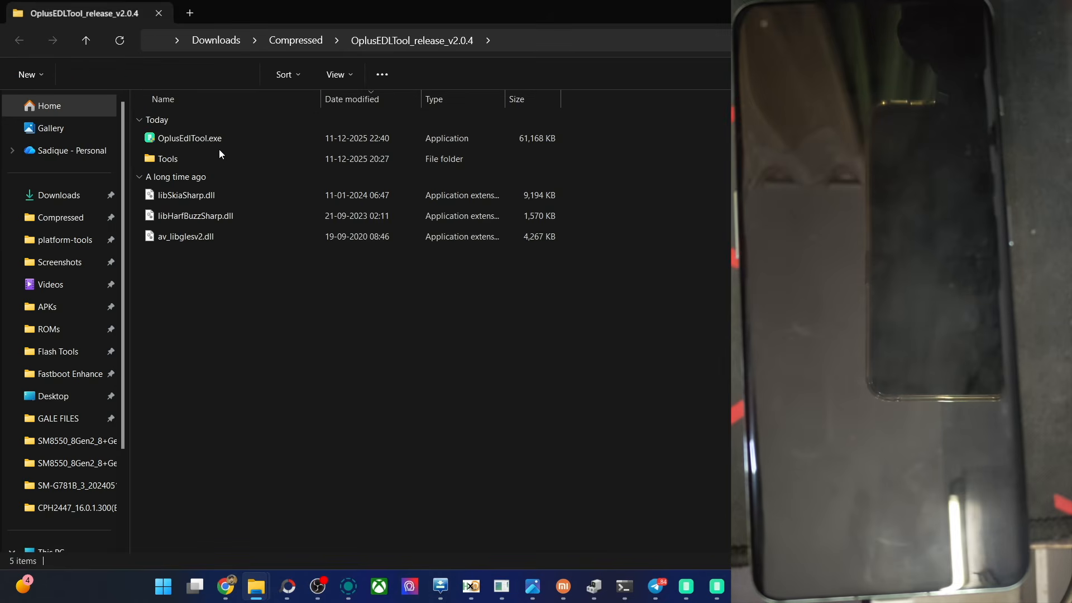
double_click(210, 136)
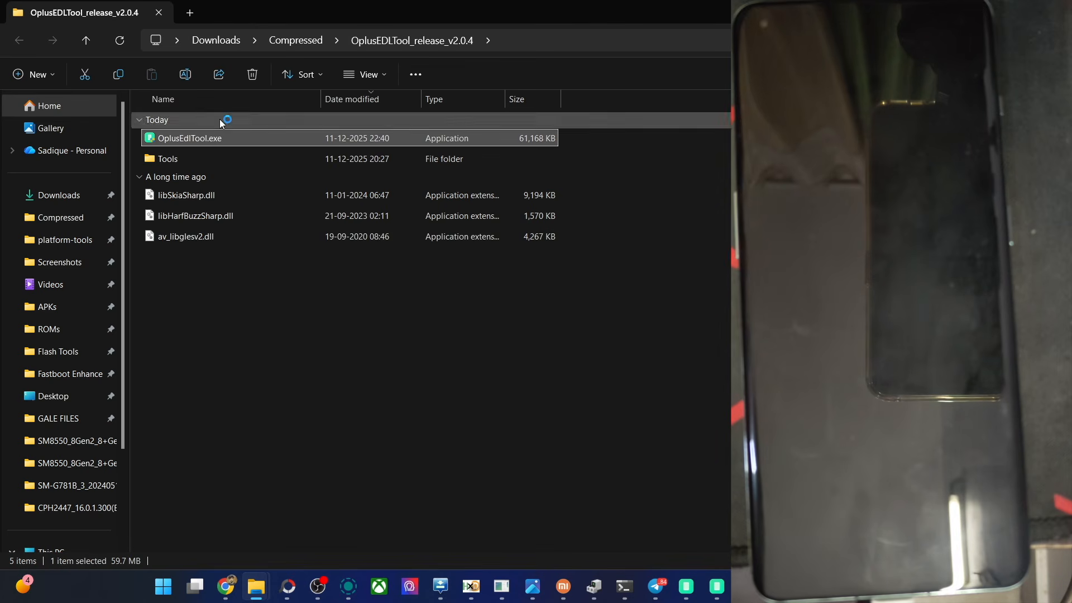
click(228, 588)
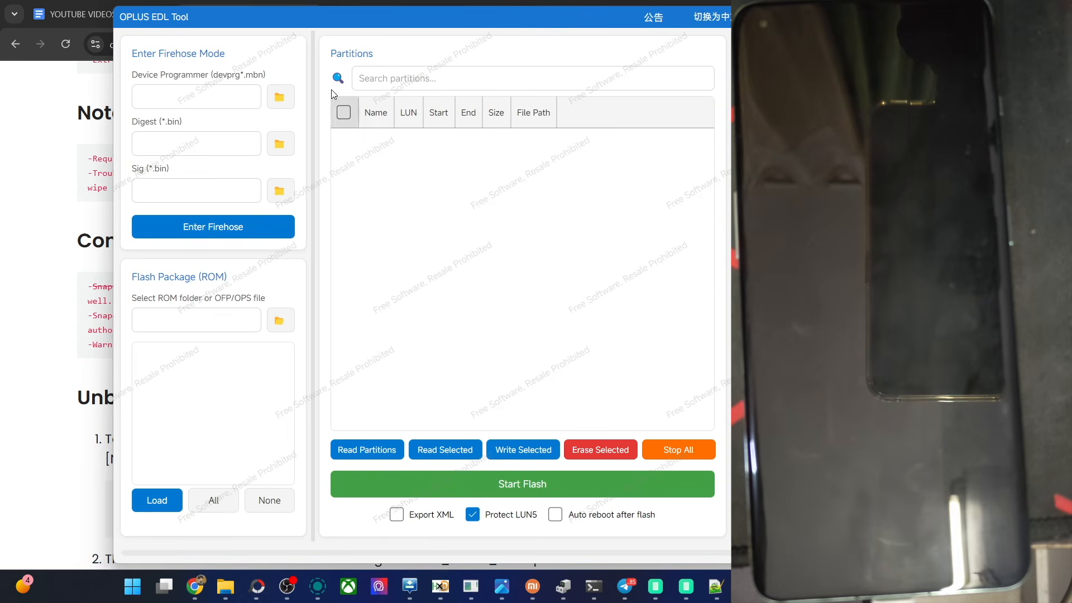
Step: Choose OPPO_SM8550_New_Chimera_V2.7.melf from the SM8550_8Gen2_8+Gen2 folder in Files_For_Chimera_OPLUS as the device programmer
click(279, 97)
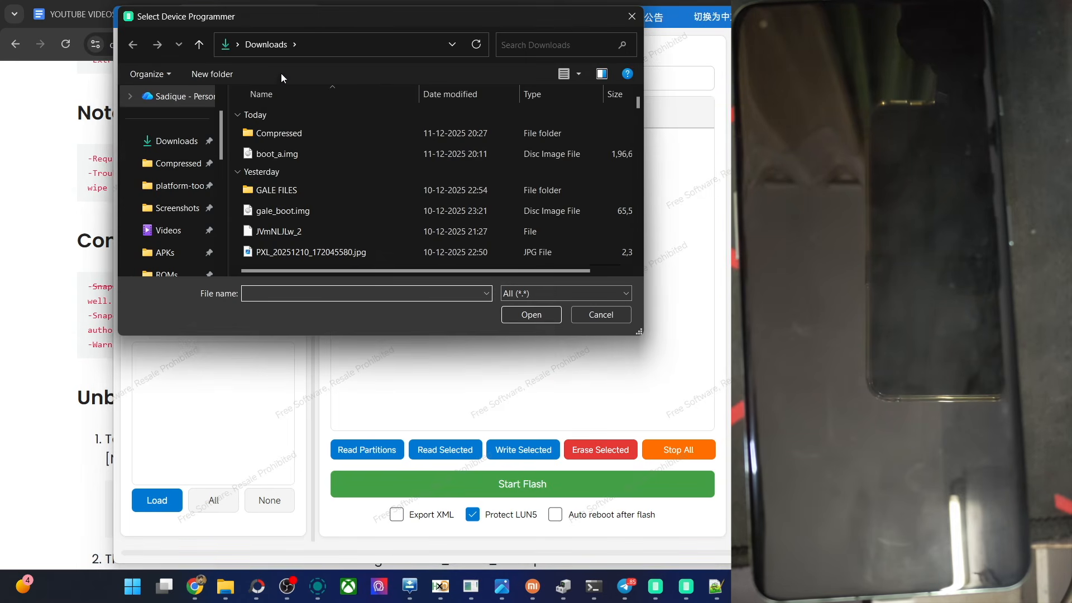
click(177, 165)
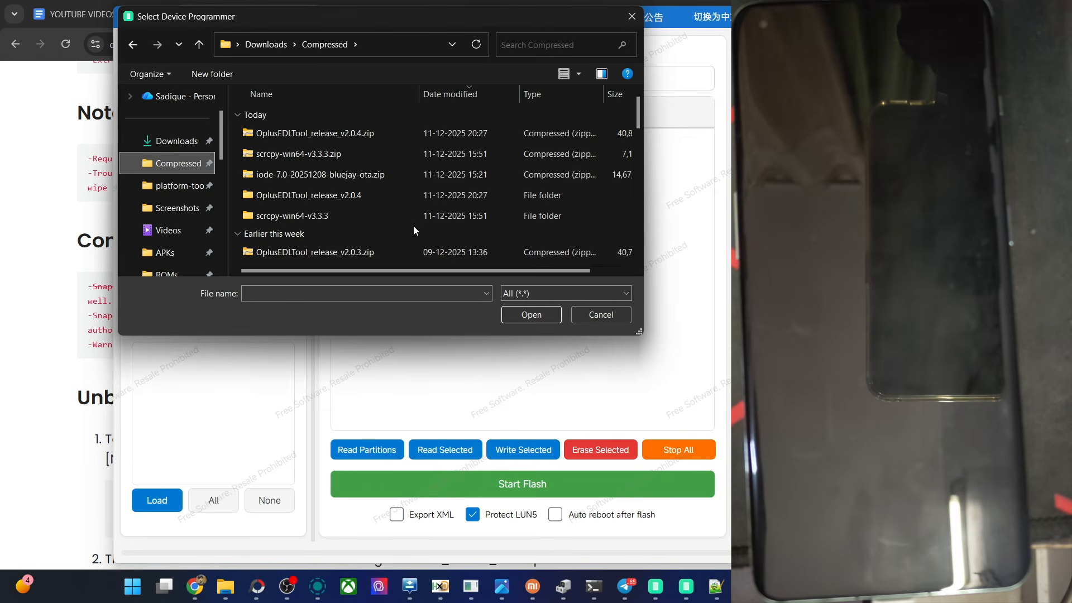
double_click(373, 250)
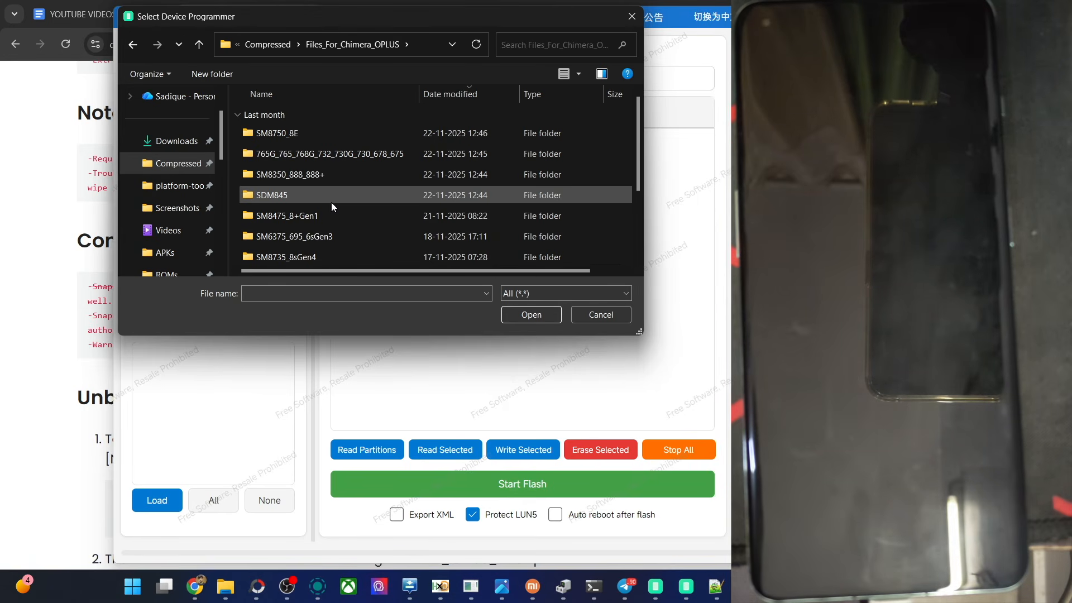
drag(639, 144, 628, 216)
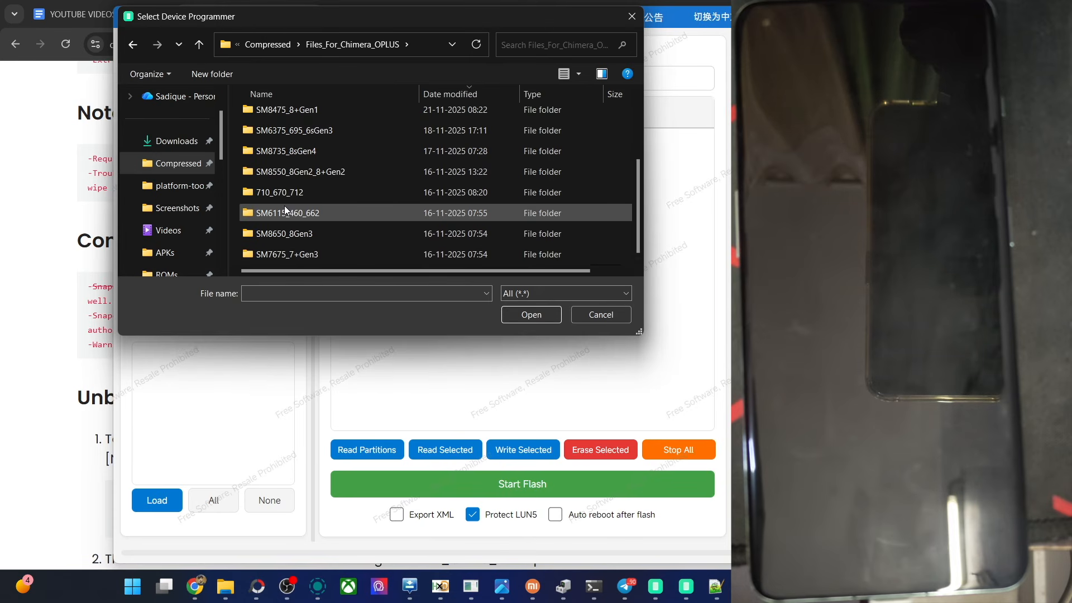
click(281, 176)
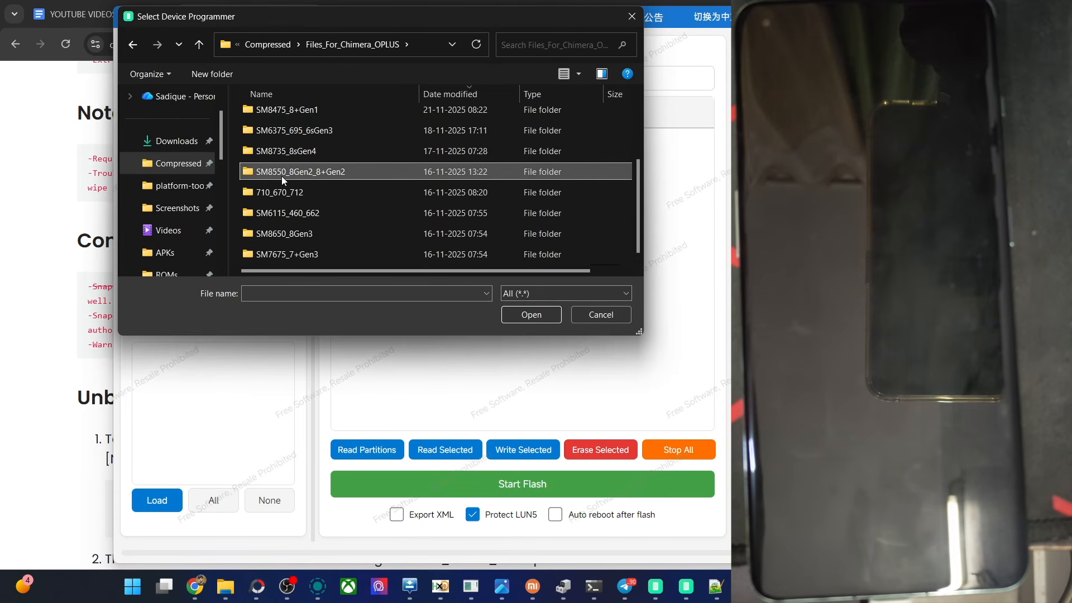
click(531, 314)
drag(334, 24, 556, 105)
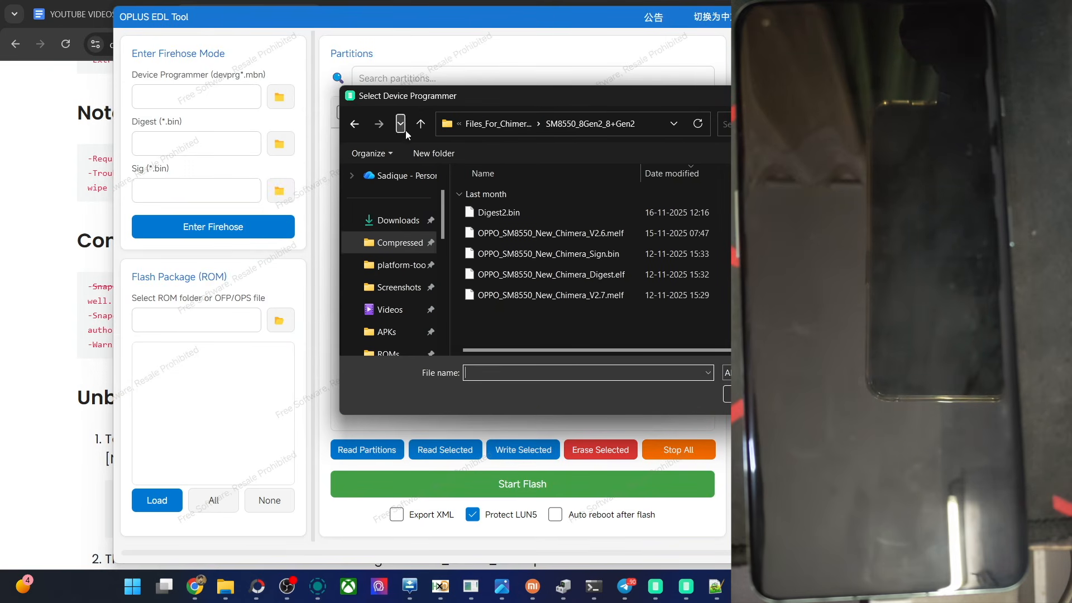
click(614, 296)
click(754, 394)
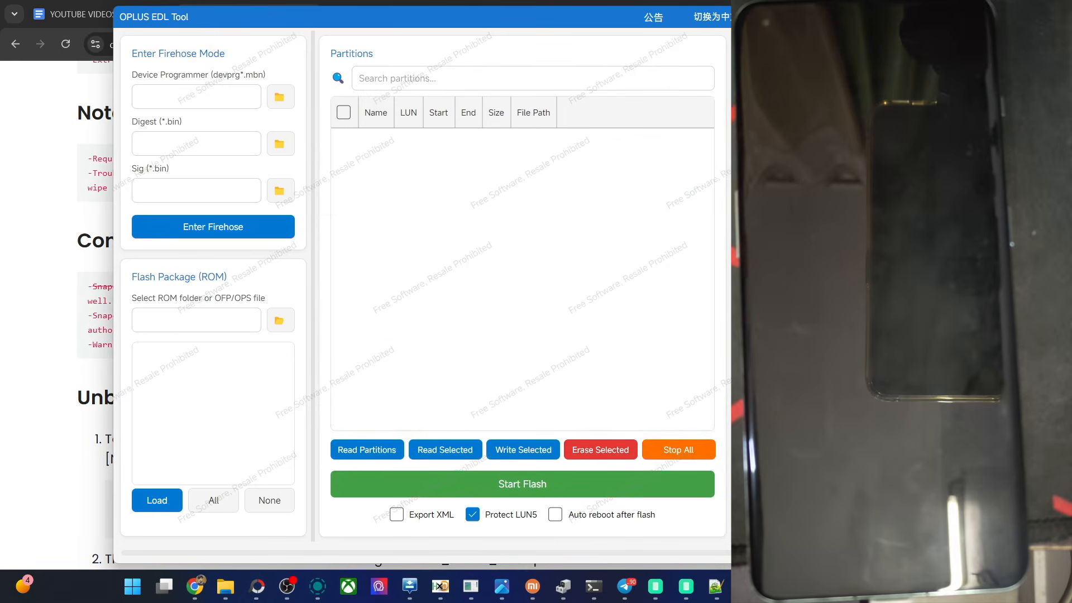
Step: Open the file selection for the digest
click(274, 147)
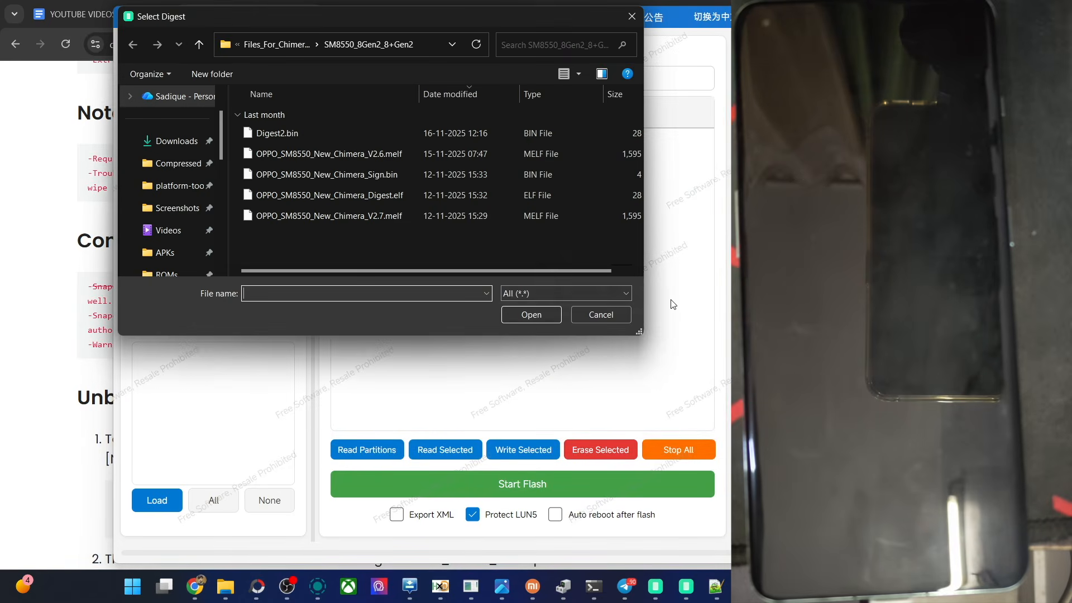
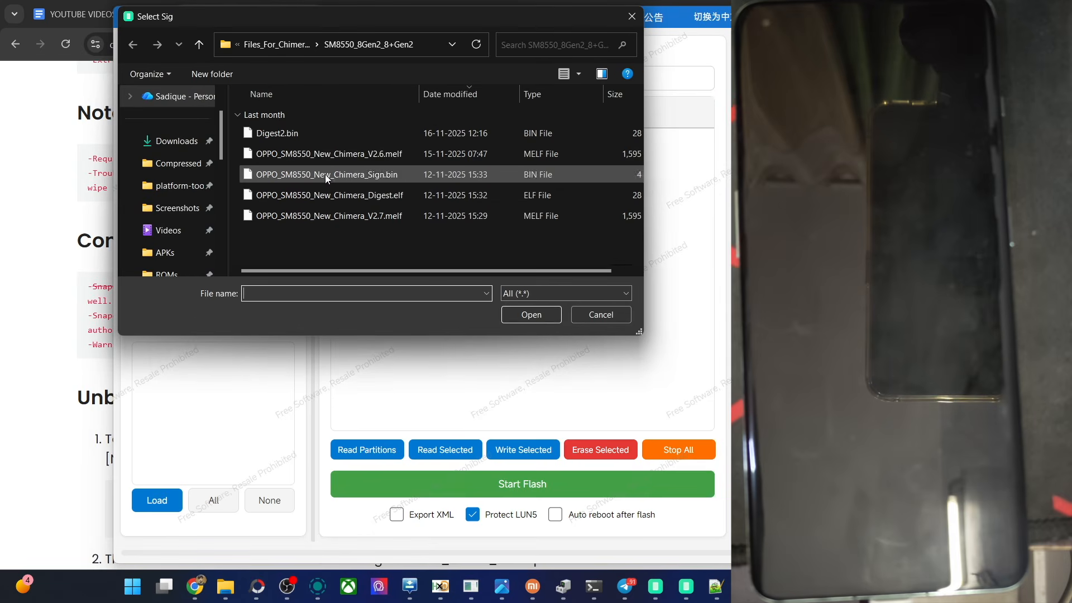
Step: Choose OPPO_SM8550_New_Chimera_Sign.bin from the SM8550_8Gen2_8+Gen2 folder as the sig file
click(309, 177)
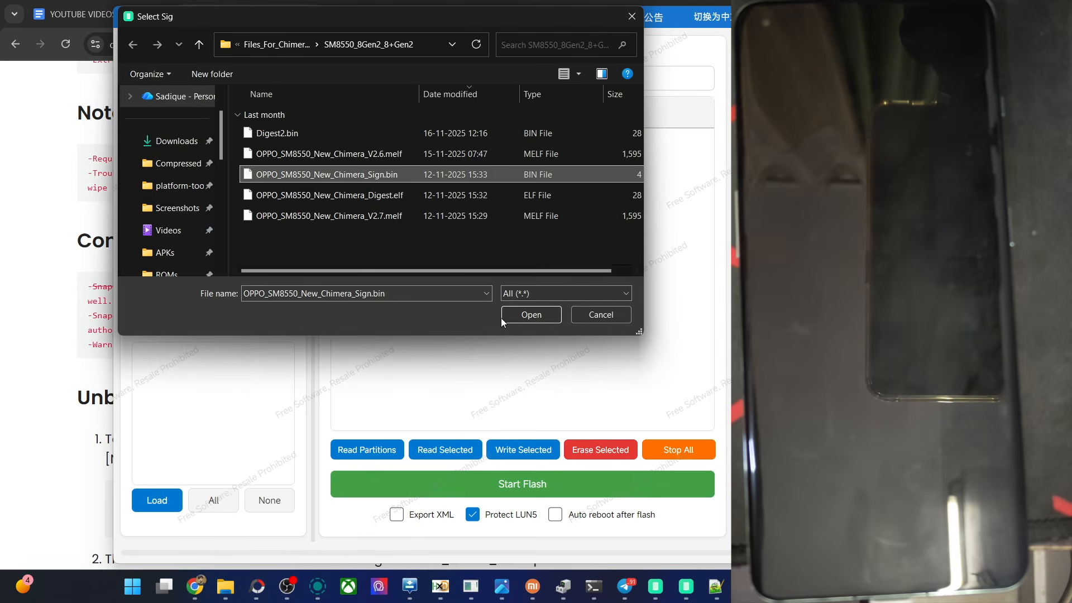
click(526, 316)
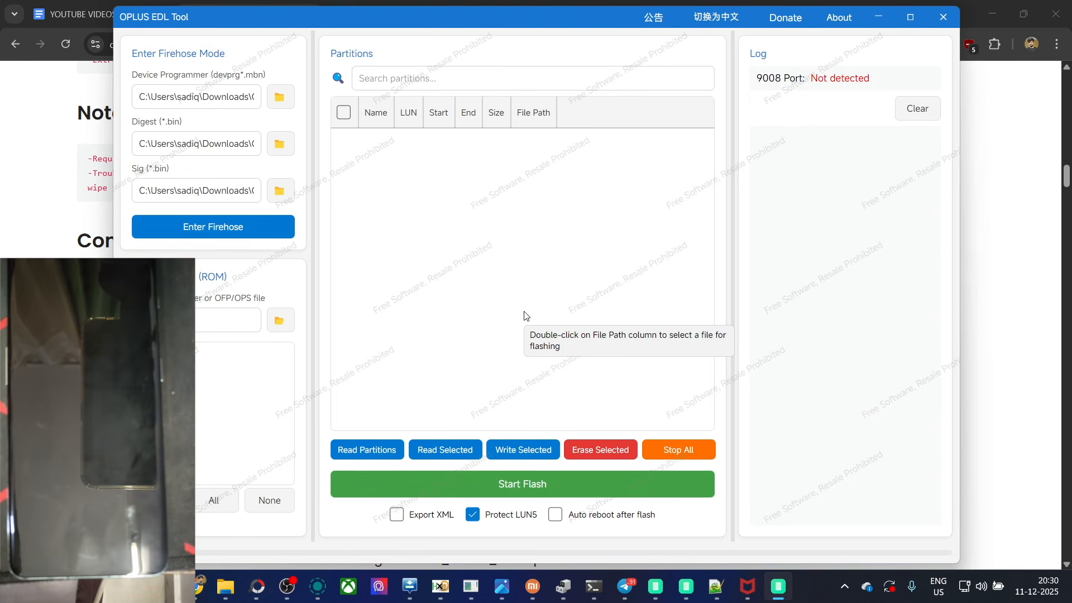
Step: Enter Firehose mode on the device with the chosen programmer, digest and sig files, and read its partition table
click(224, 220)
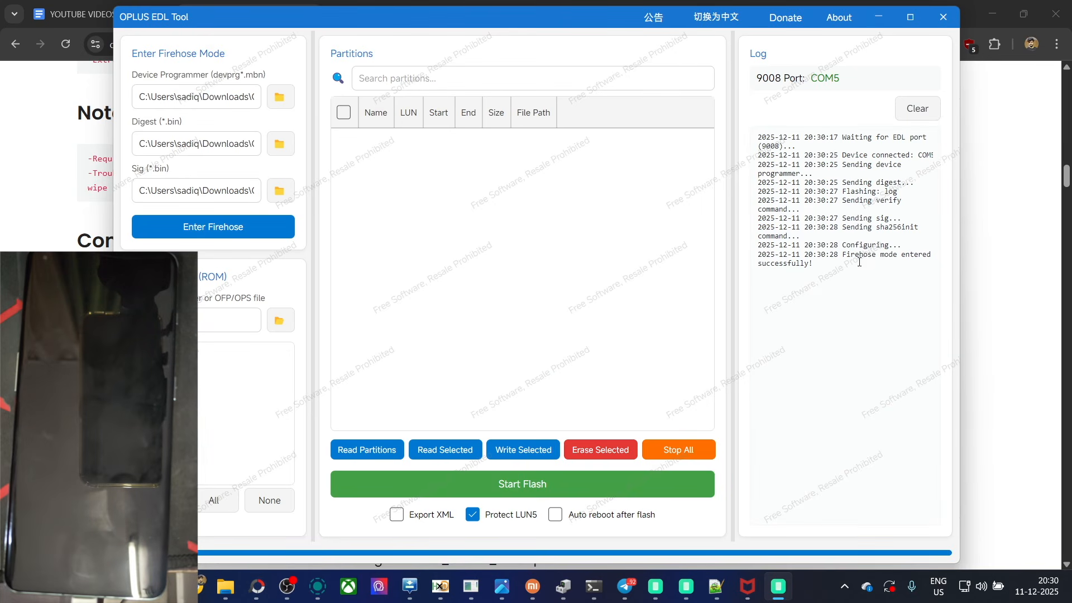
key(ctrl+a)
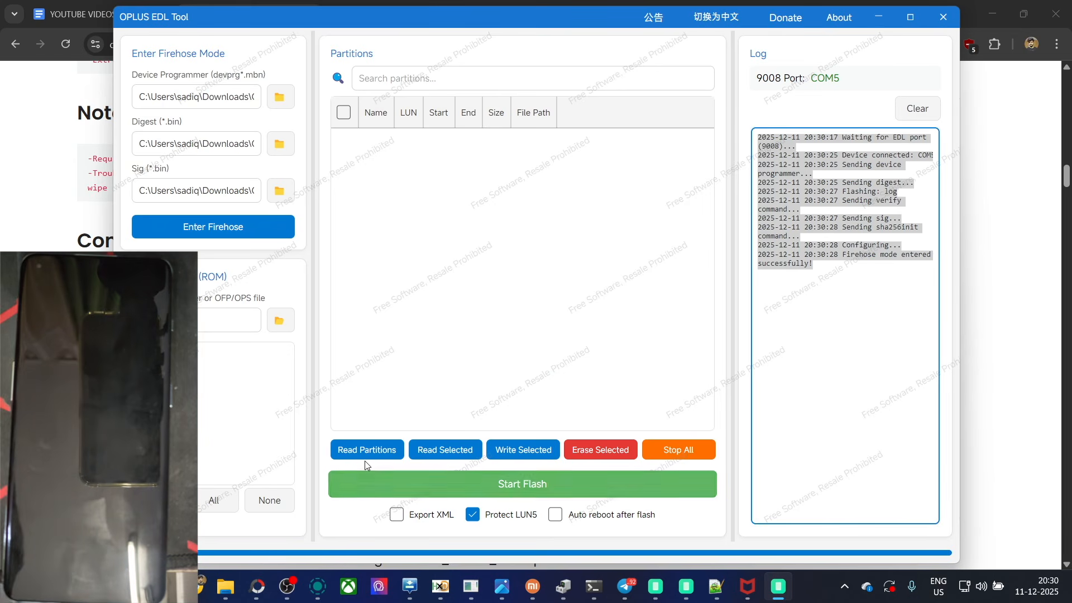
click(376, 445)
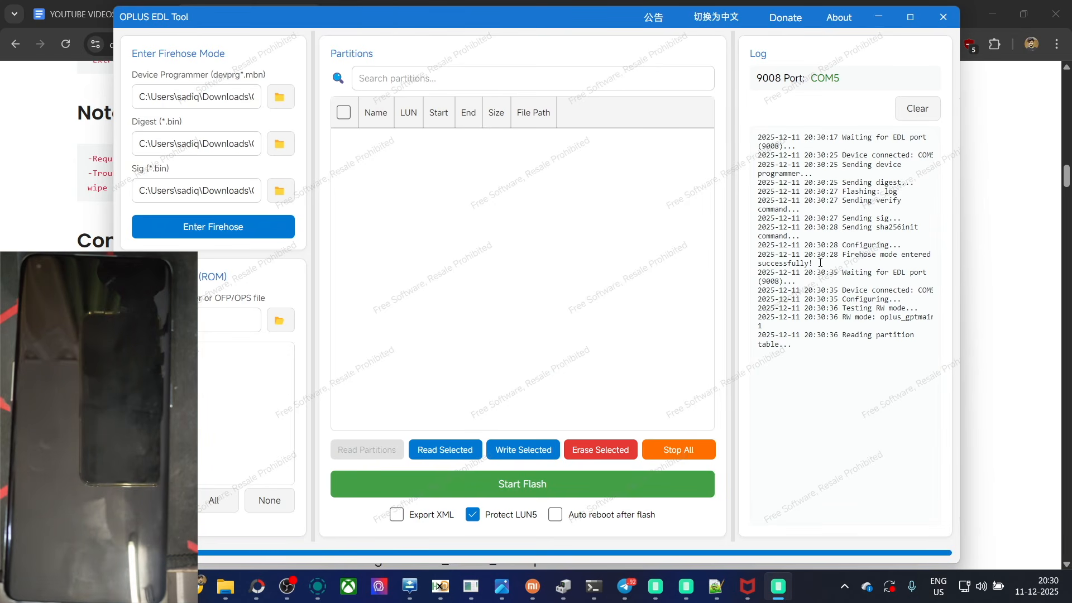
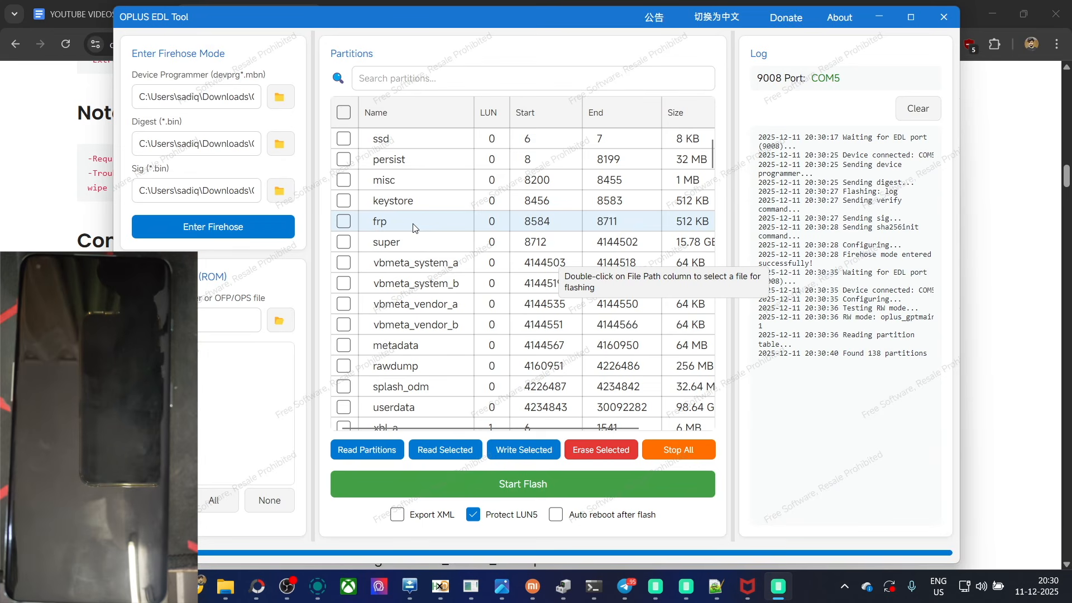
Step: Look through the partition list and filter it by "user" to find the userdata partition
click(345, 113)
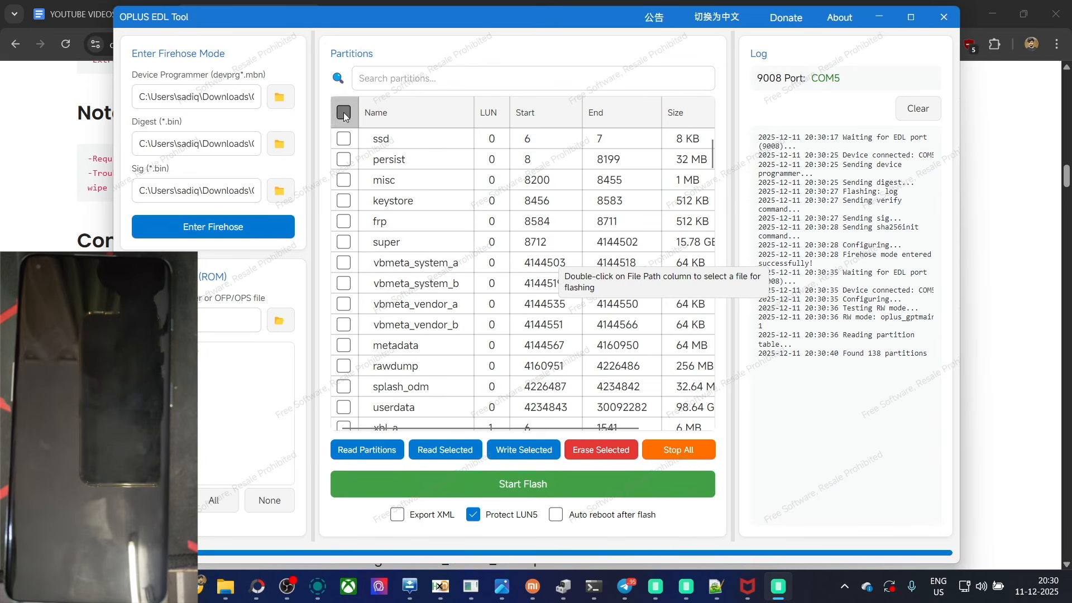
click(353, 114)
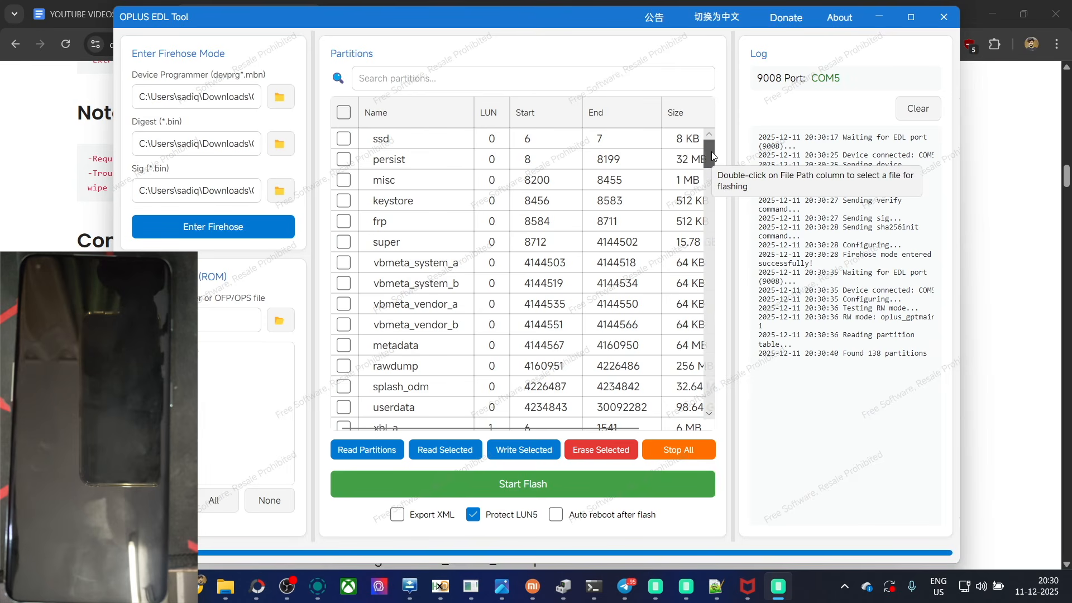
drag(713, 157, 709, 368)
click(518, 82)
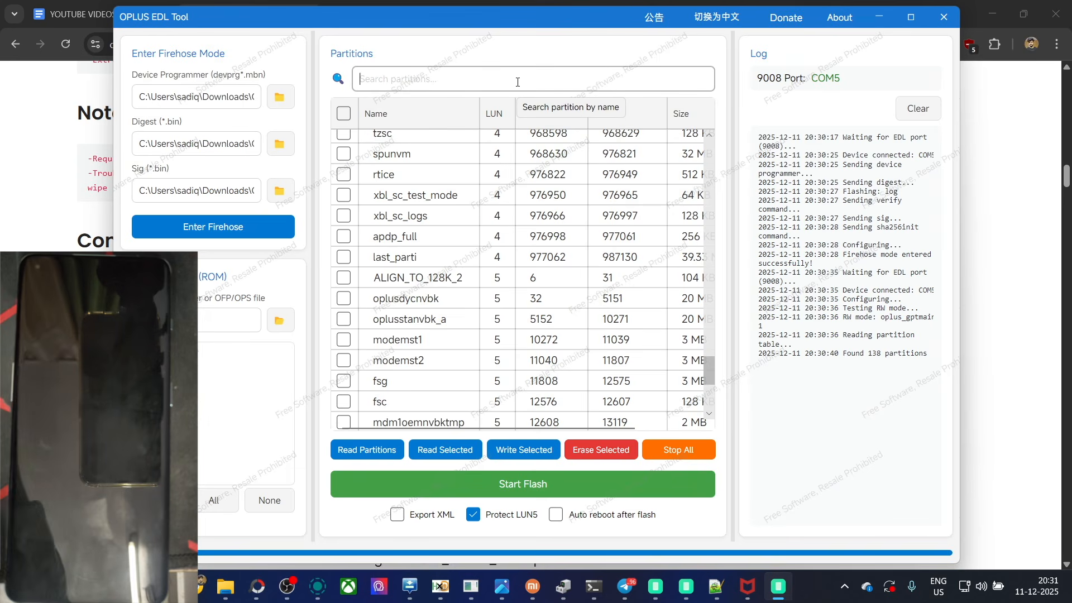
text(user)
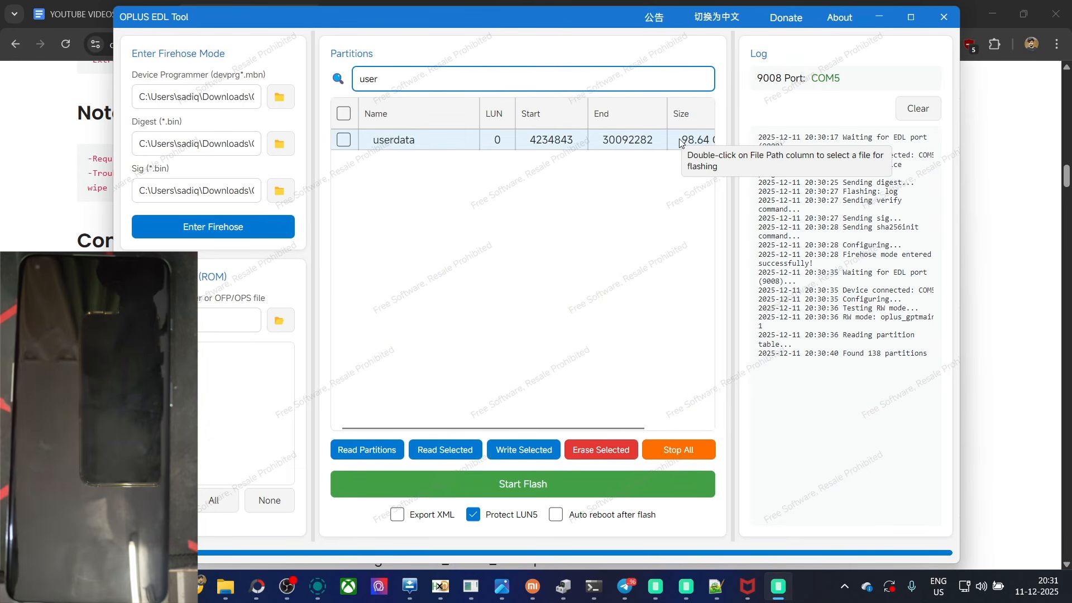
Step: Clear the partition search and mark the persist partition for reading
key(BackSpace)
key(BackSpace)
key(BackSpace)
key(BackSpace)
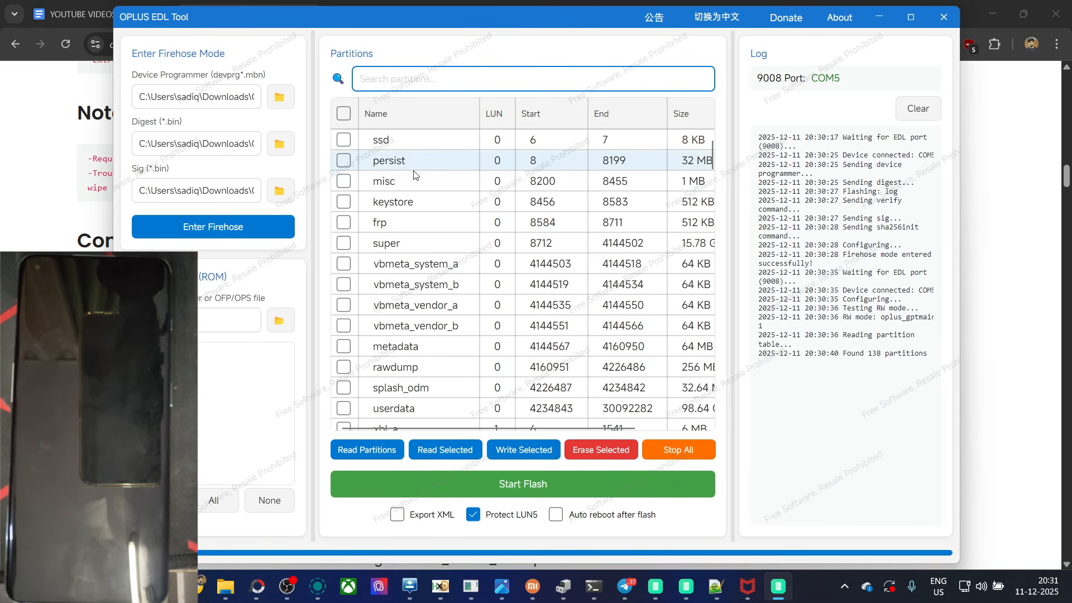
click(343, 160)
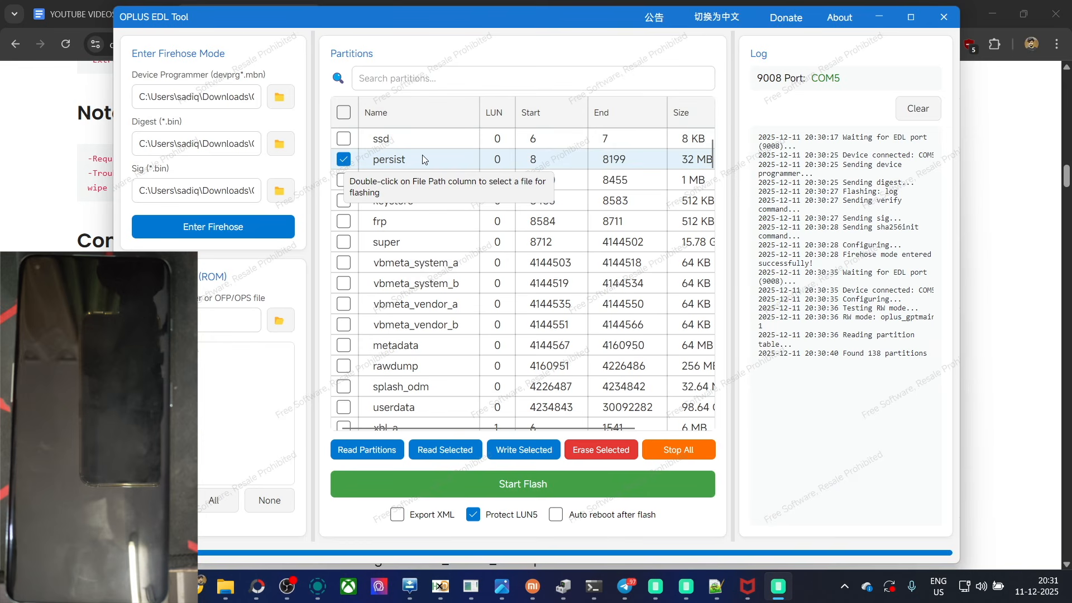
Step: Switch to the browser article on which partition stores the OnePlus IMEI number and examine its list of IMEI-related partitions
drag(430, 22, 411, 191)
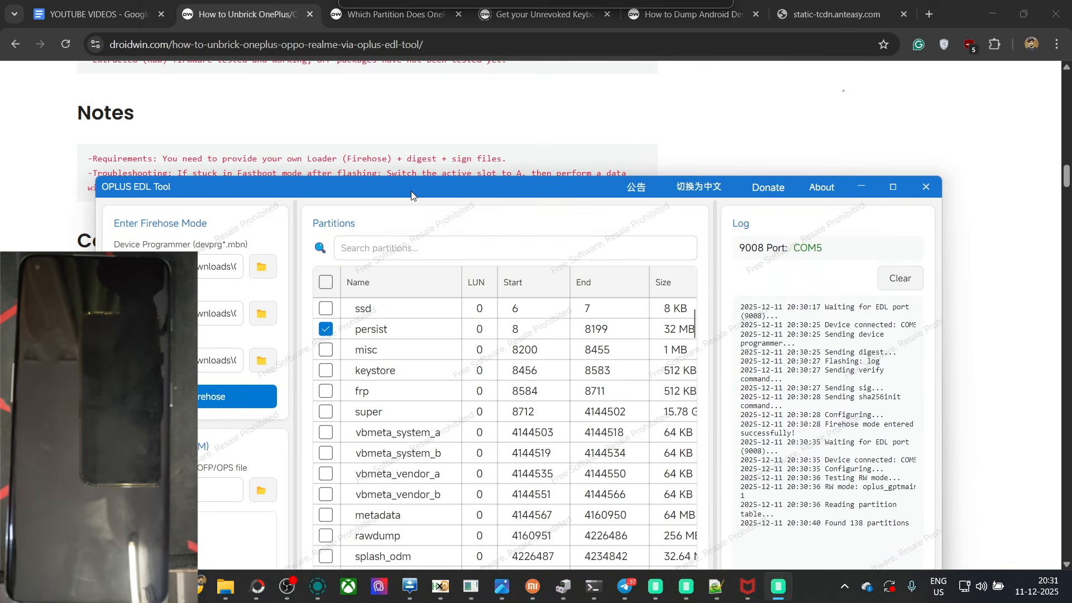
click(402, 8)
click(401, 8)
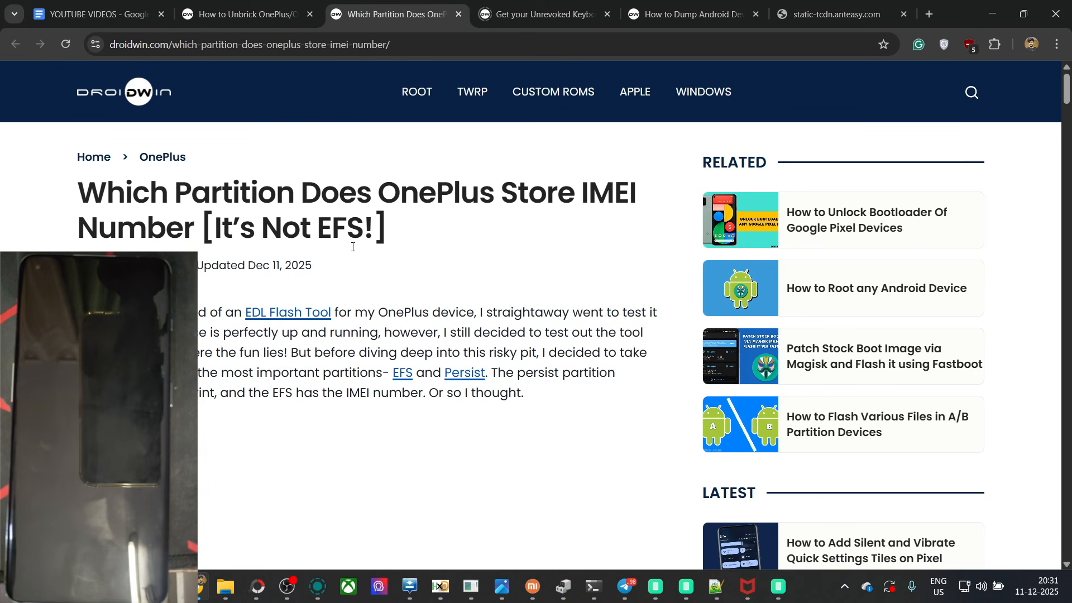
double_click(355, 229)
click(347, 226)
scroll(1061, 128, down, 12)
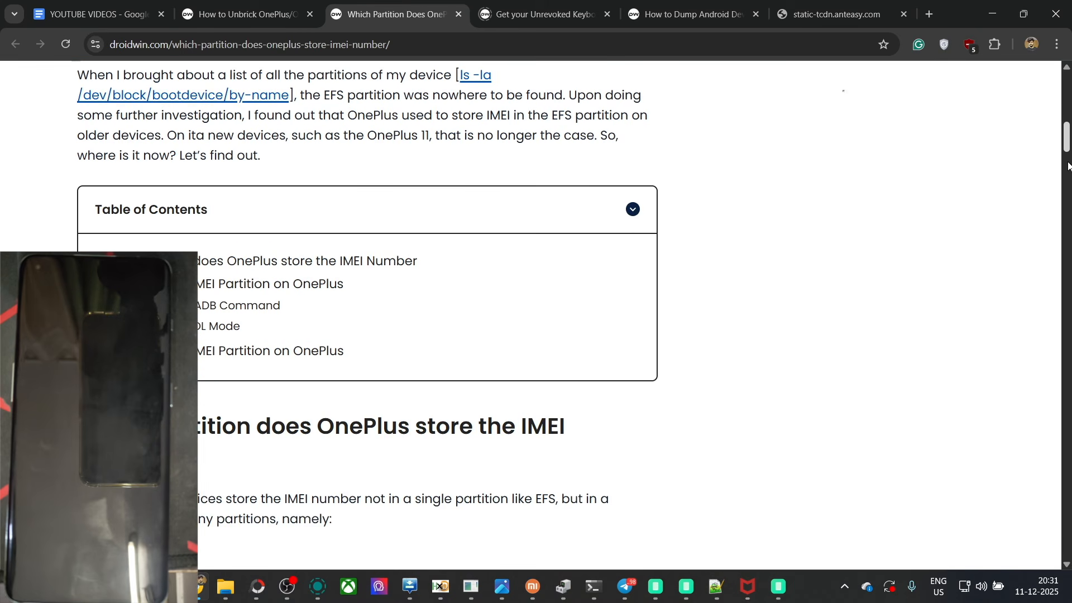
click(1067, 185)
drag(1067, 184, 1068, 167)
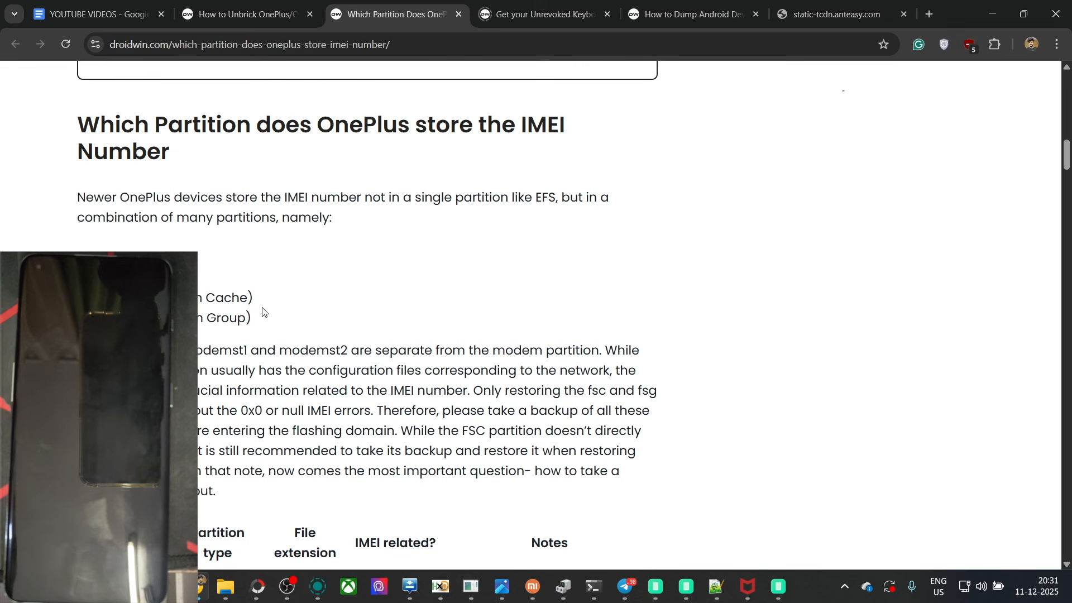
drag(247, 323, 110, 248)
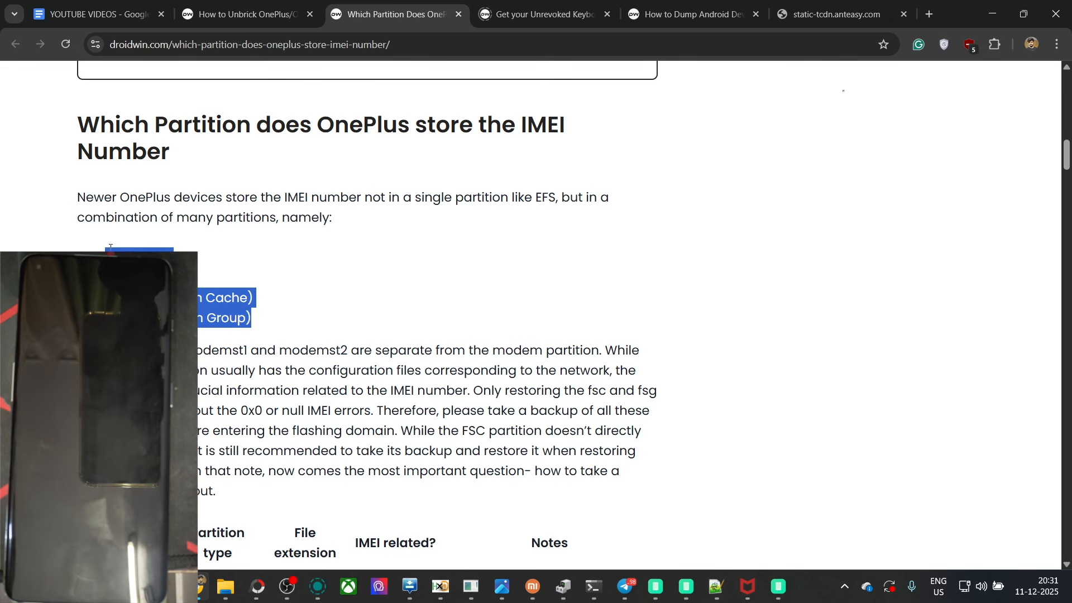
click(532, 123)
Step: Switch back to OPLUS EDL Tool and mark the modemst1, modemst2, fsg and fsc partitions on LUN 5 as well
click(780, 587)
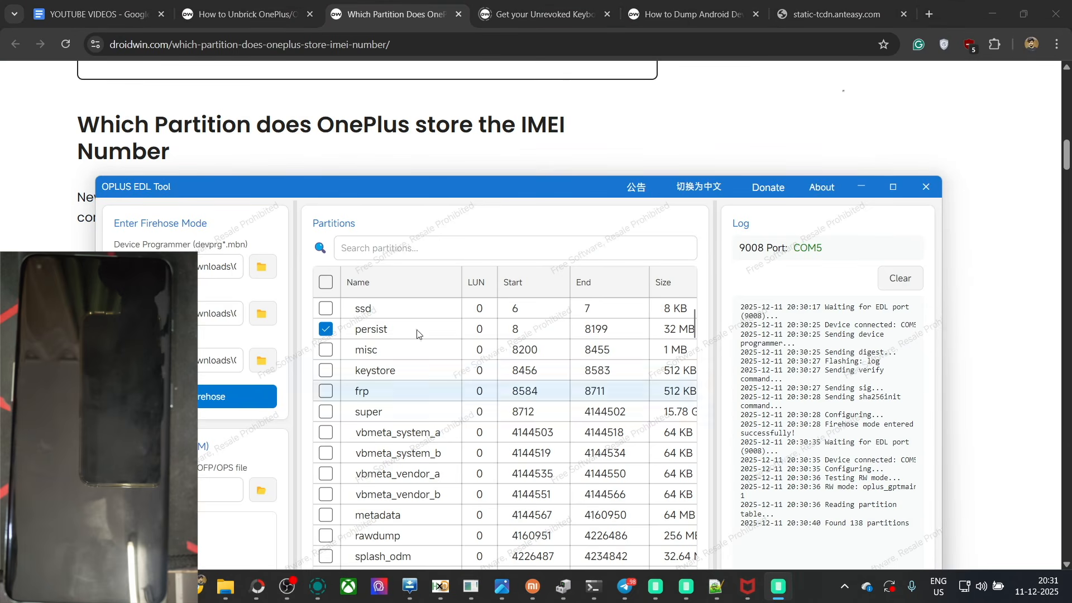
drag(392, 188, 531, 154)
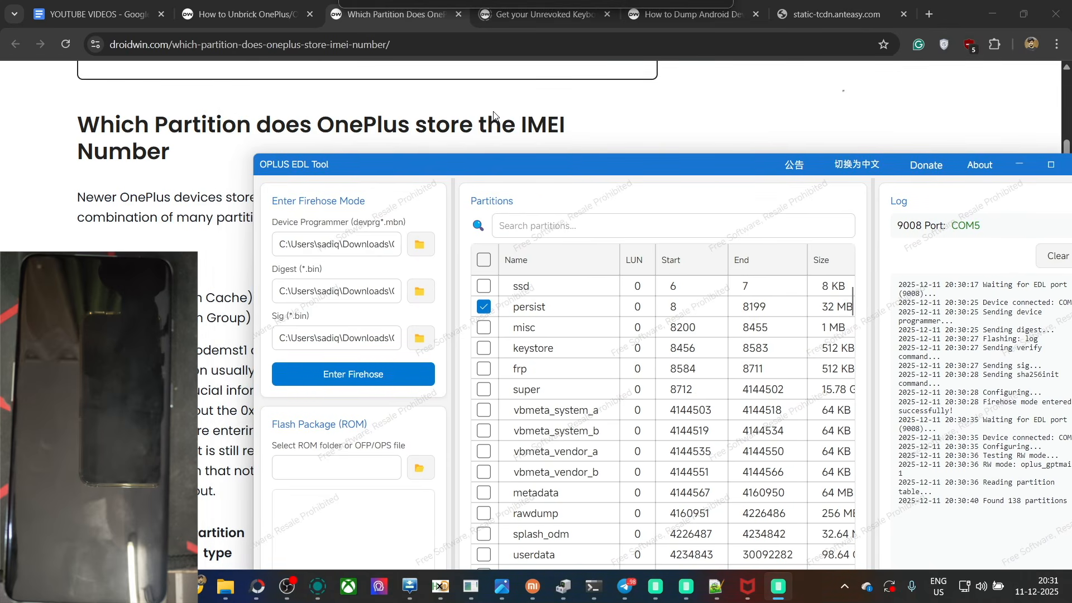
drag(494, 115, 493, 103)
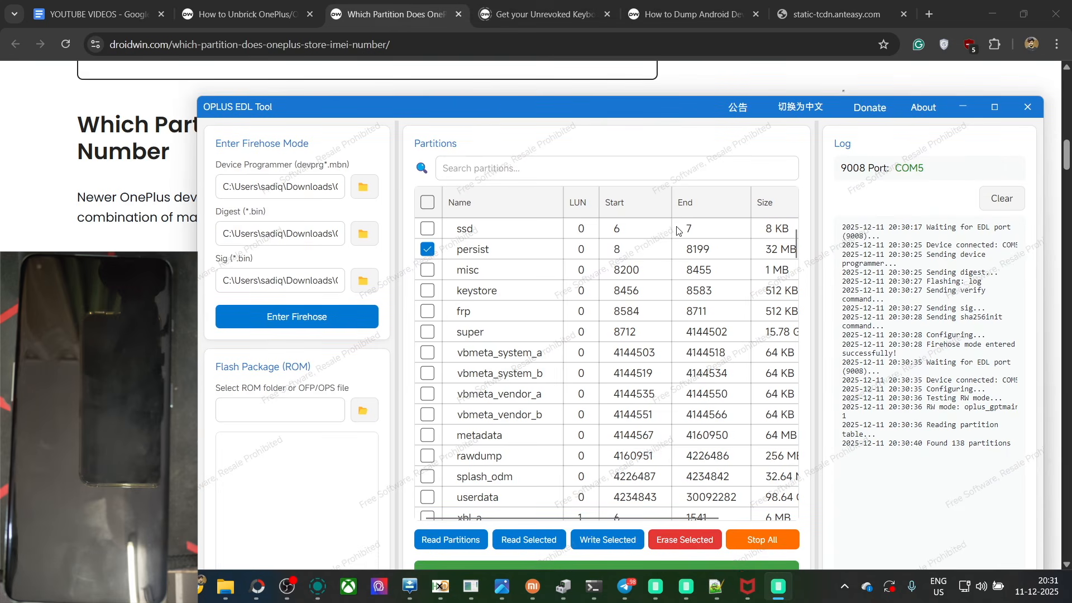
drag(793, 243, 785, 472)
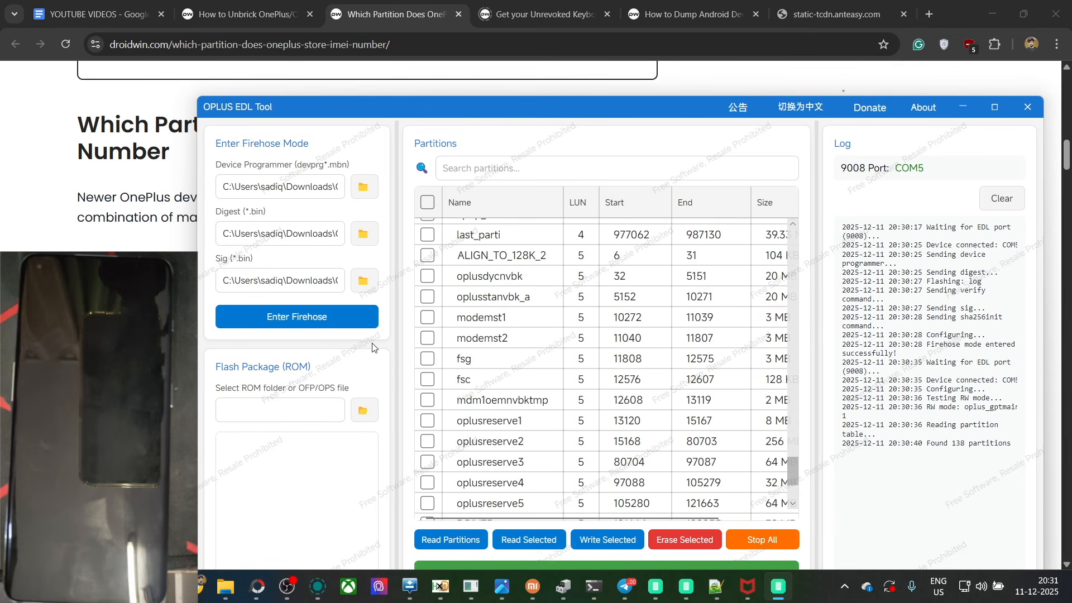
click(427, 318)
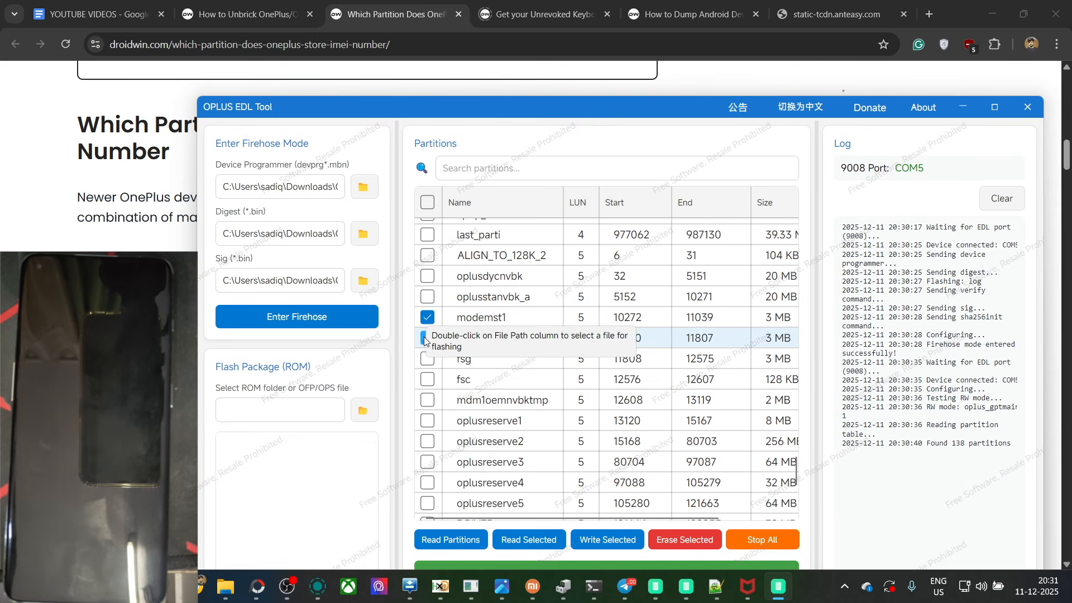
click(427, 338)
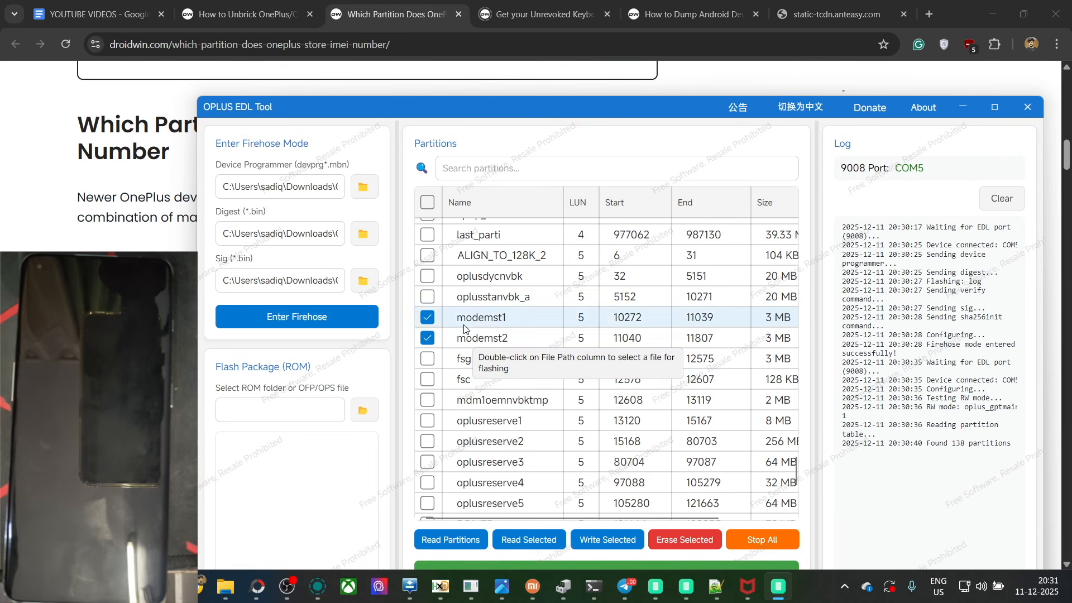
click(428, 359)
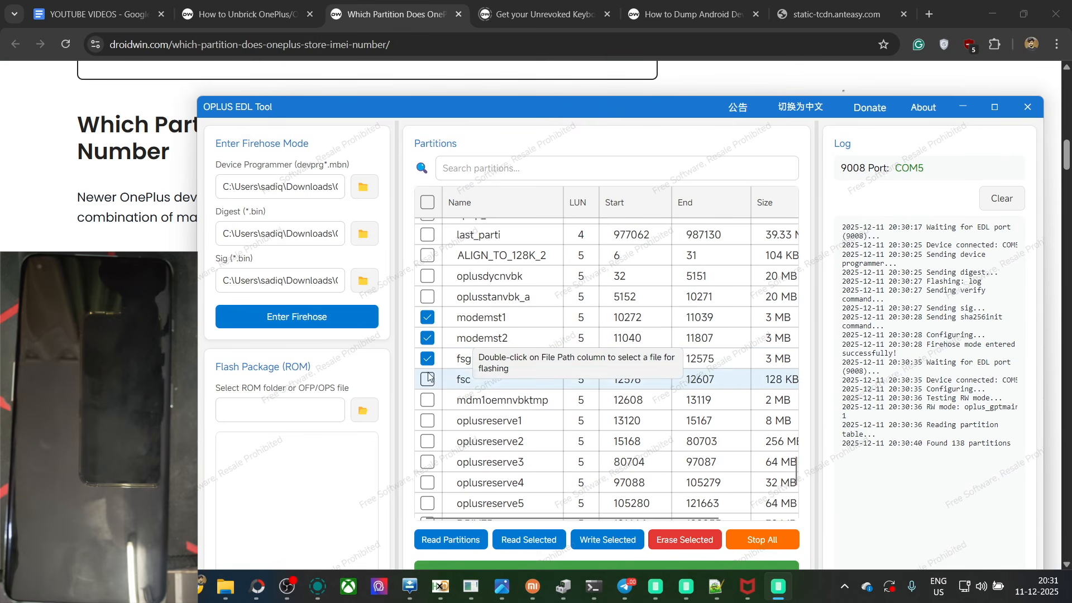
click(428, 381)
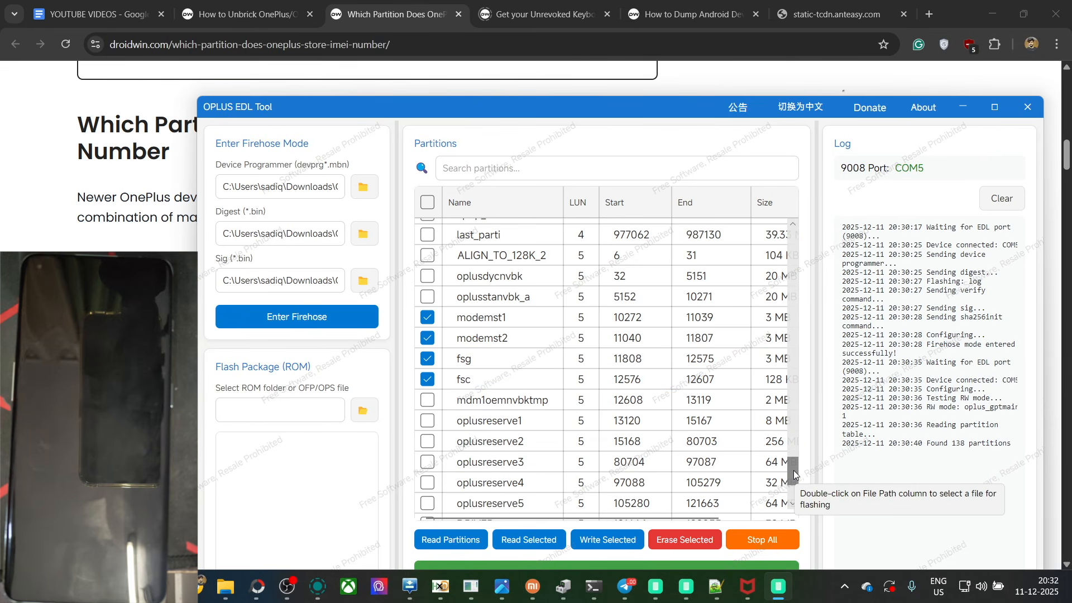
Step: Read the selected partitions with the Auto Read method and save the backup to the Downloads folder
drag(793, 470, 796, 239)
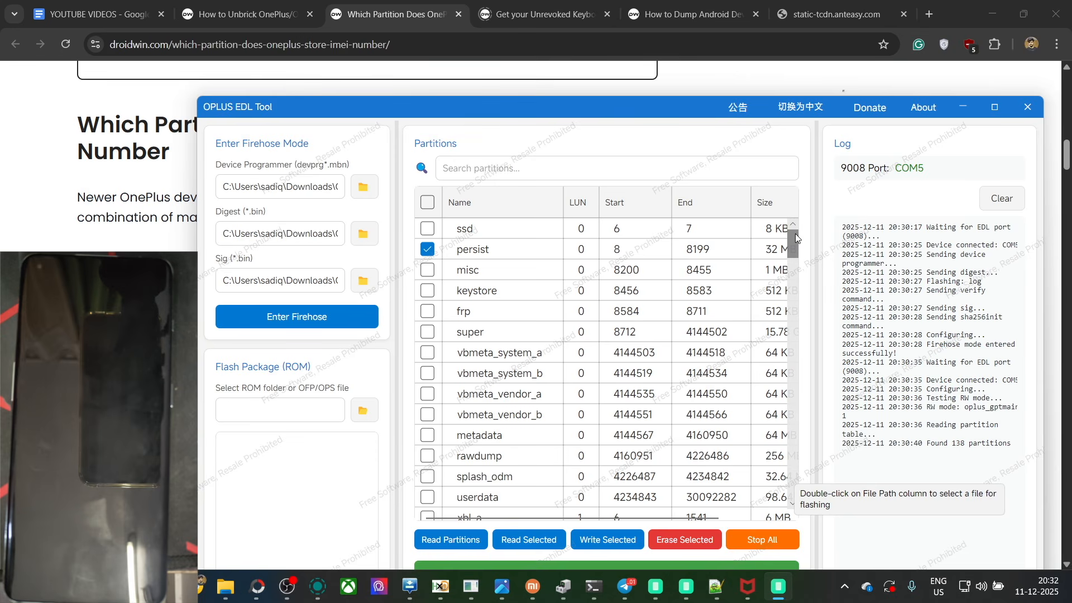
drag(634, 116, 602, 66)
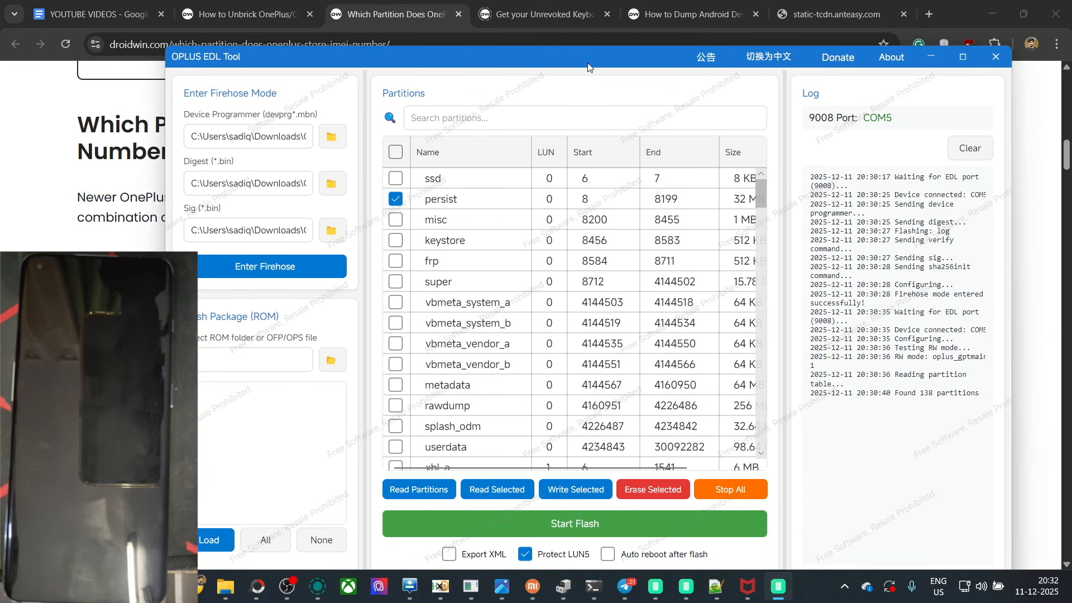
click(492, 488)
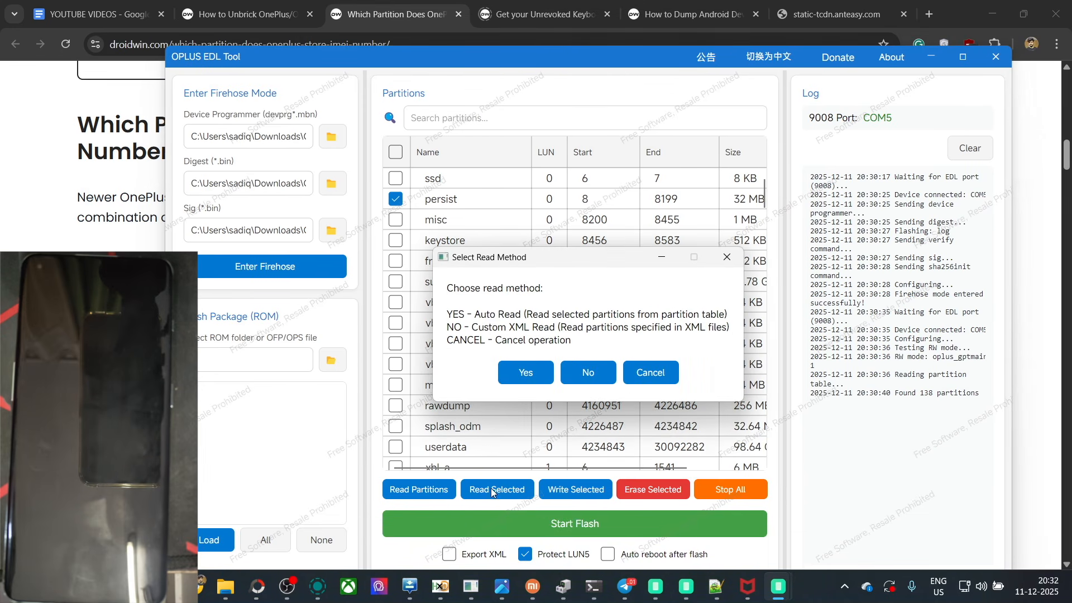
click(513, 375)
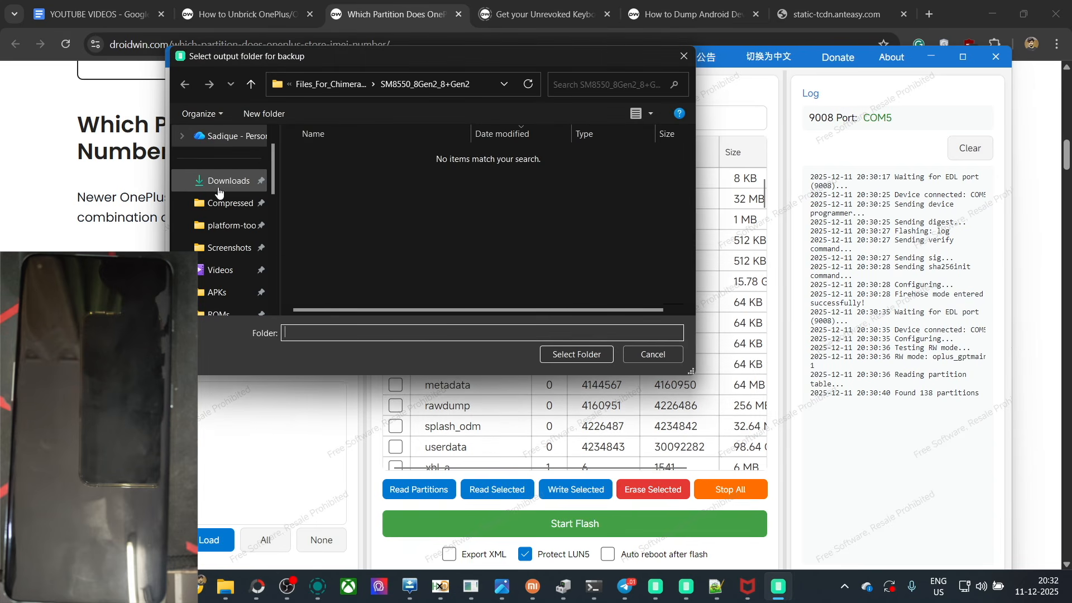
click(220, 181)
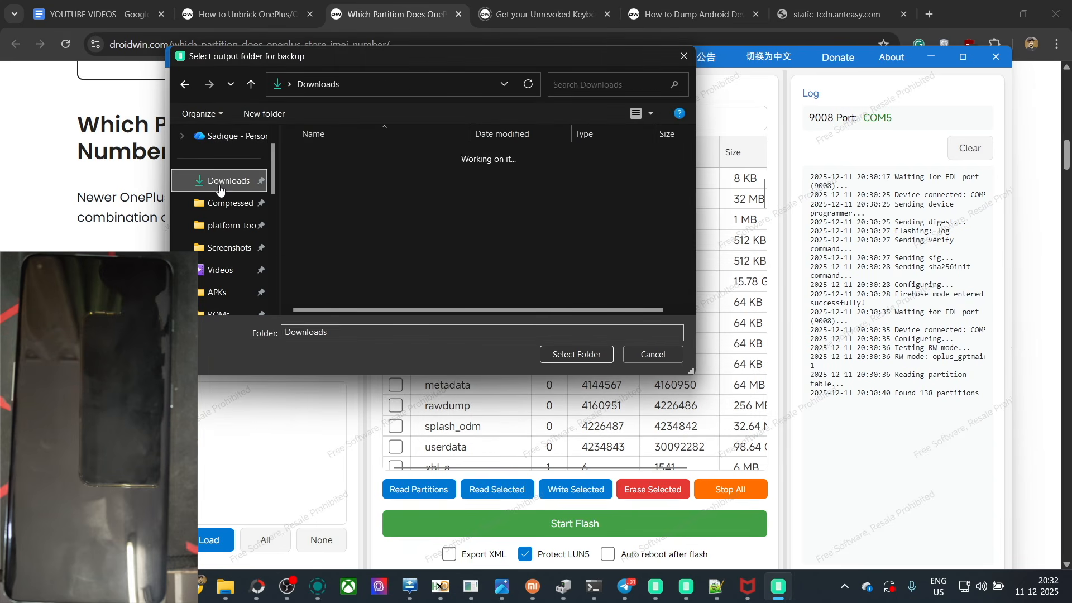
click(581, 361)
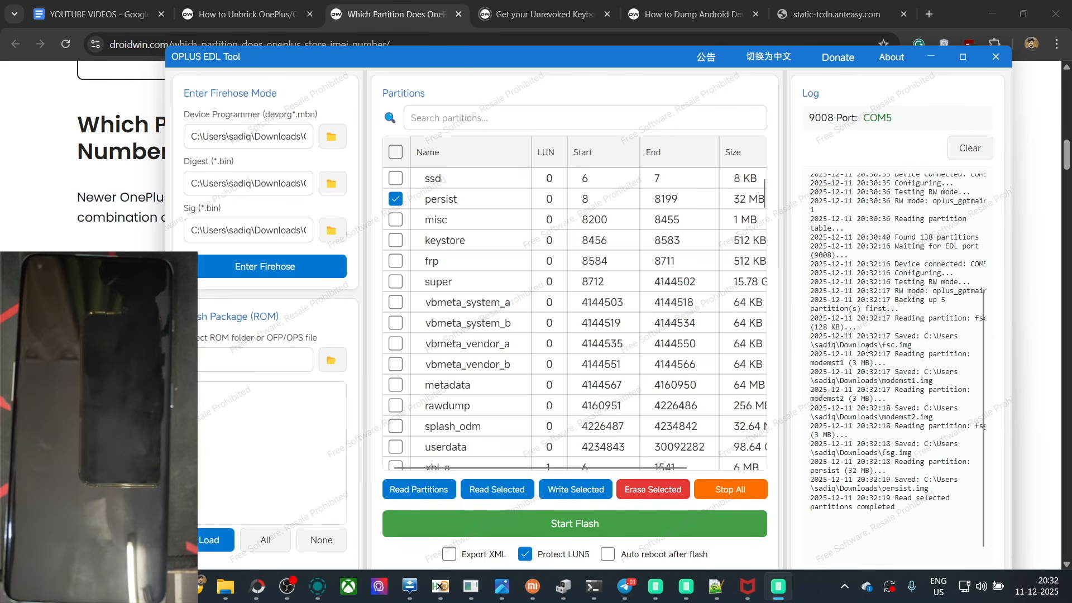
Step: Check the saved image paths in the log and switch to File Explorer's Downloads folder
click(882, 346)
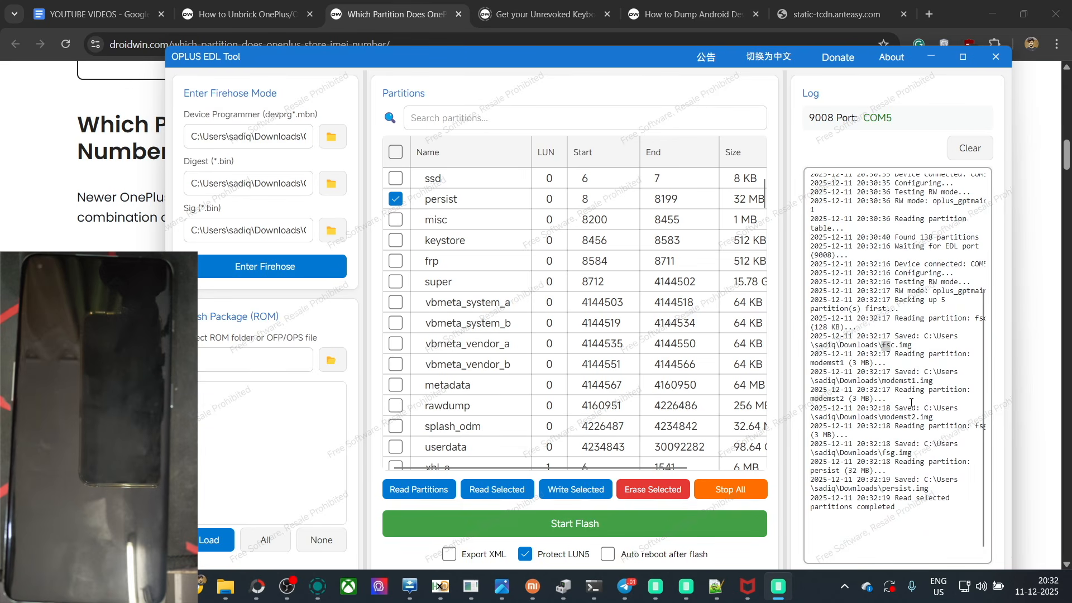
click(933, 62)
mouse_move(226, 586)
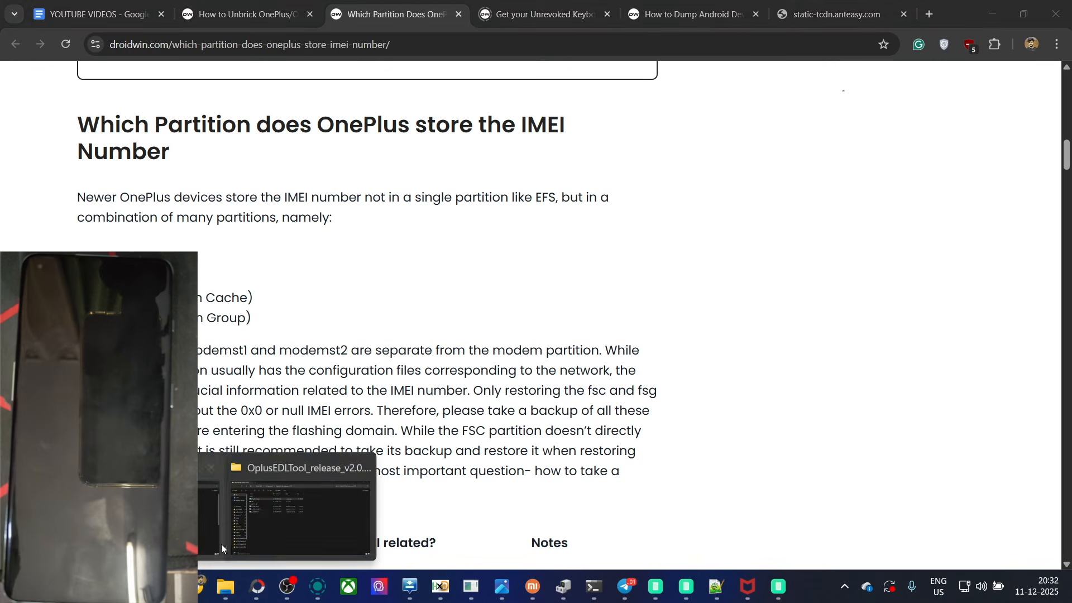
click(293, 514)
click(215, 40)
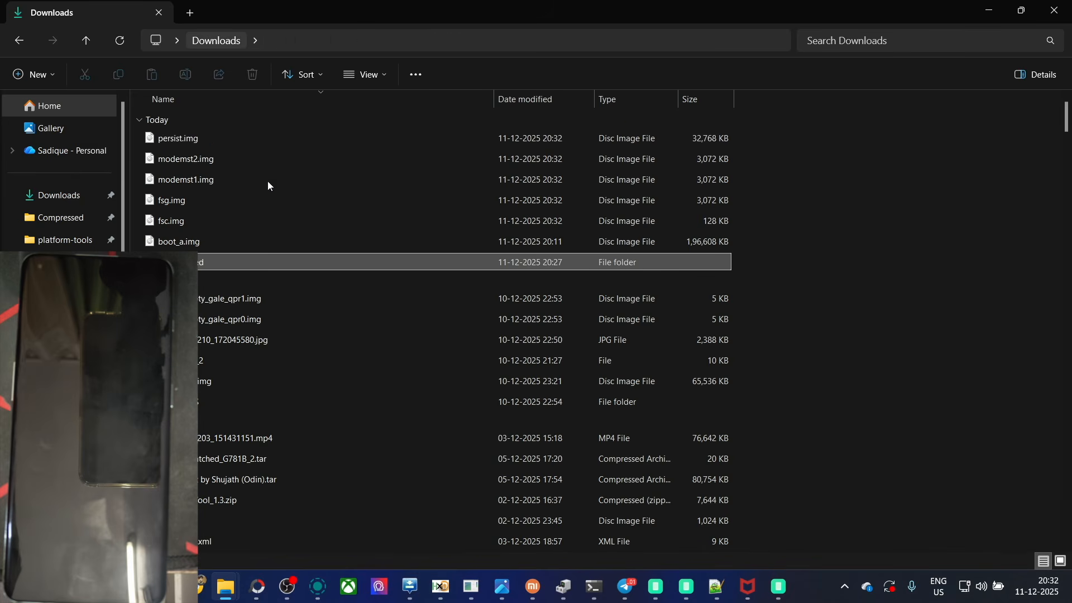
Step: Delete the boot_a.img file from the Downloads folder
click(202, 160)
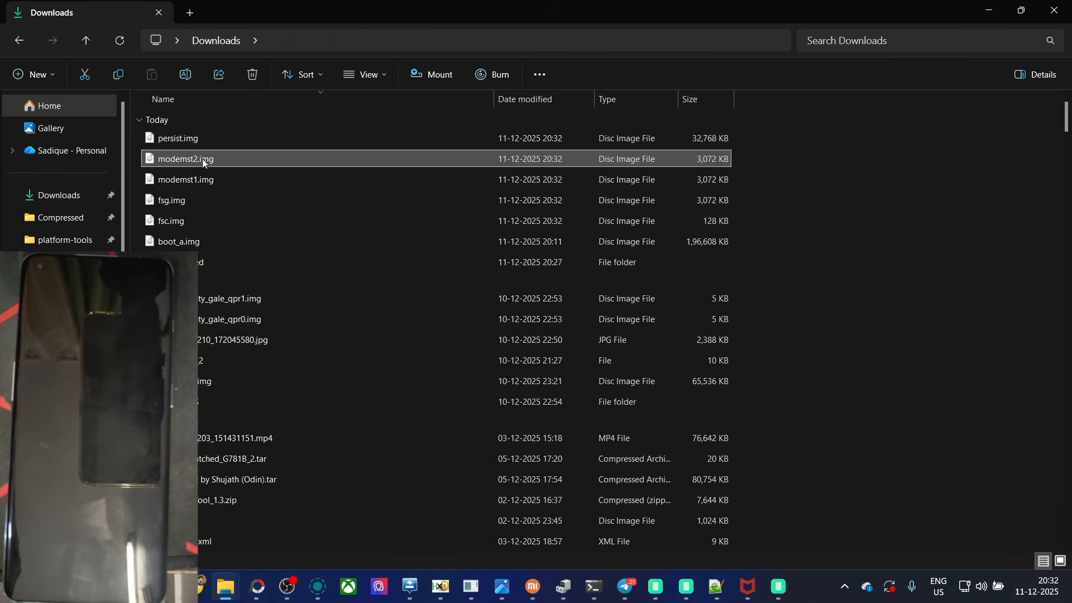
click(186, 235)
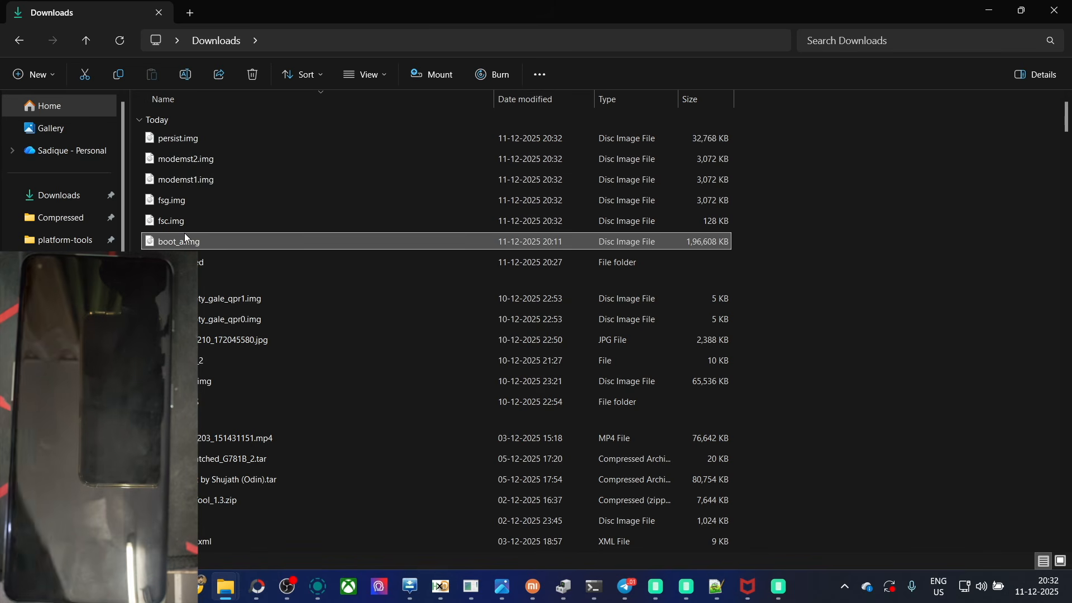
key(Delete)
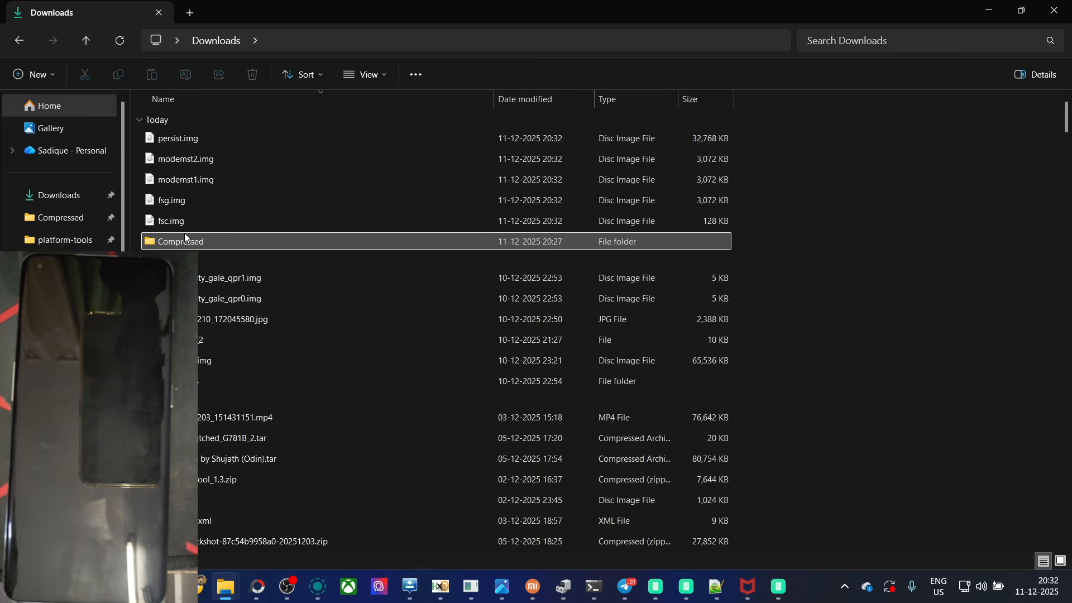
Step: Examine the dumped persist, modemst1, modemst2, fsg and fsc image files, and switch back to OPLUS EDL Tool
mouse_move(778, 219)
mouse_down()
mouse_move(614, 169)
mouse_move(590, 139)
mouse_up()
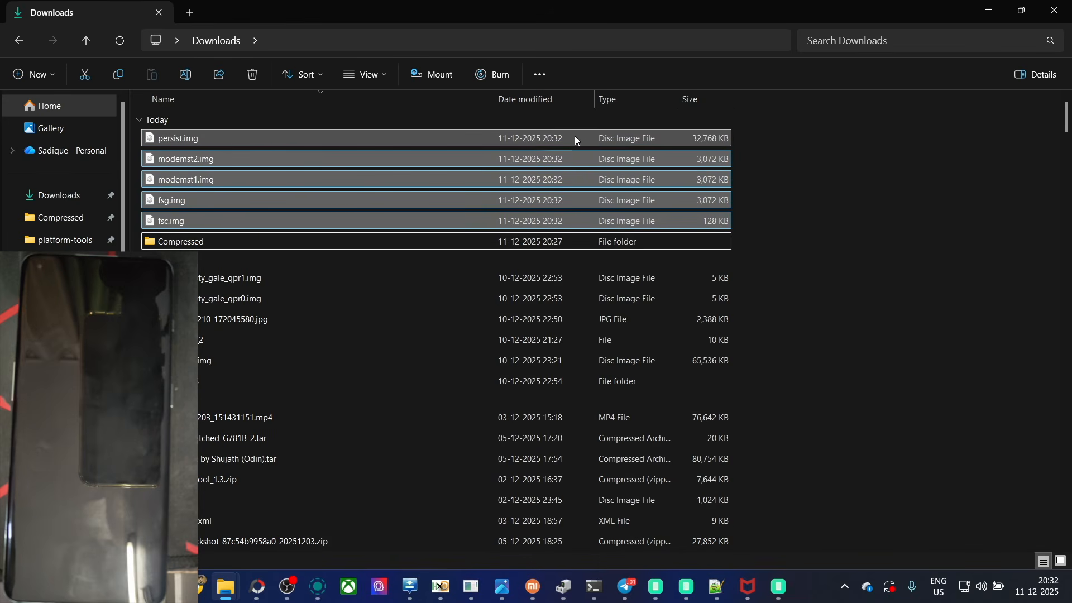
click(575, 137)
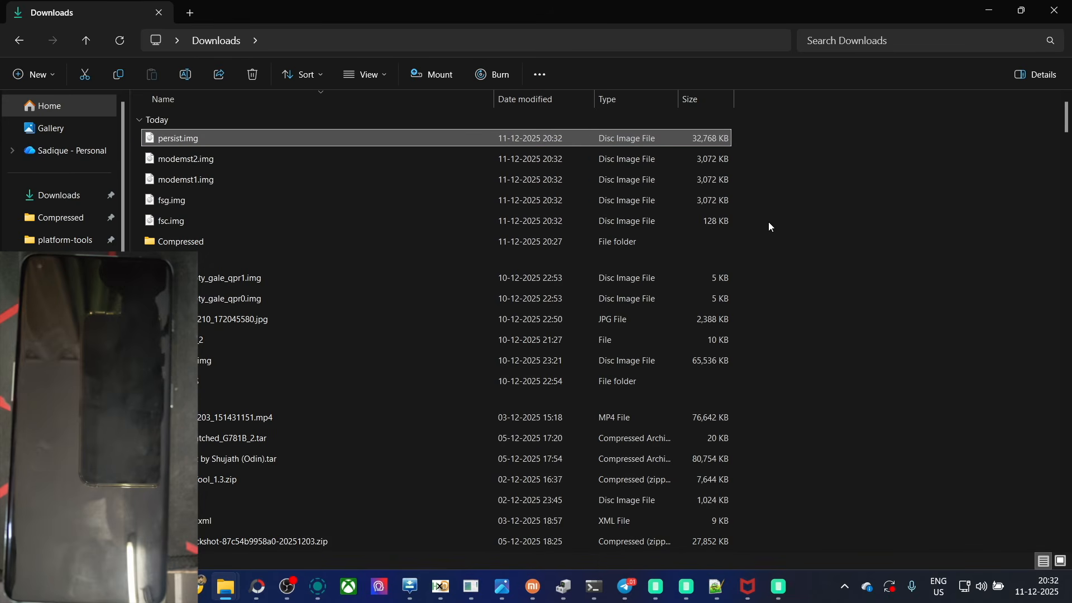
drag(768, 224, 668, 160)
click(853, 197)
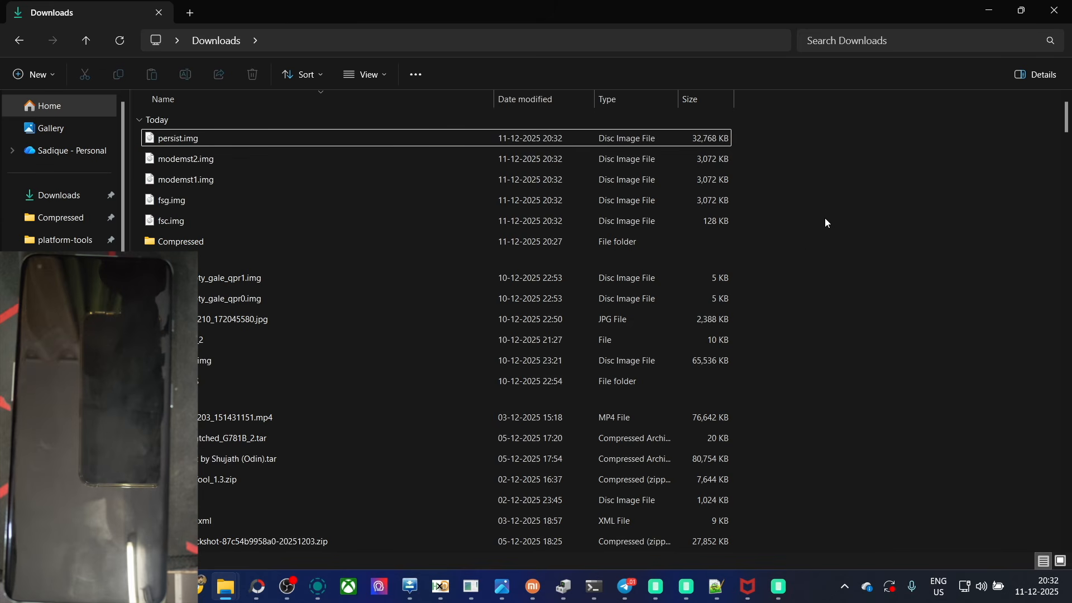
click(779, 586)
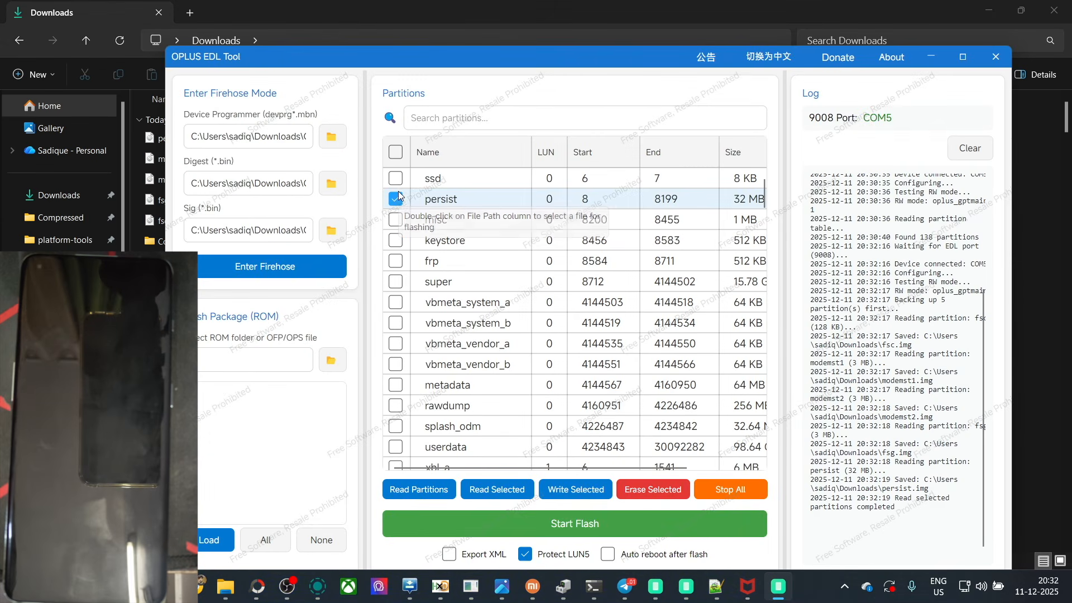
Step: Deselect all partitions in the partition table and minimize the OPLUS EDL Tool window
click(396, 150)
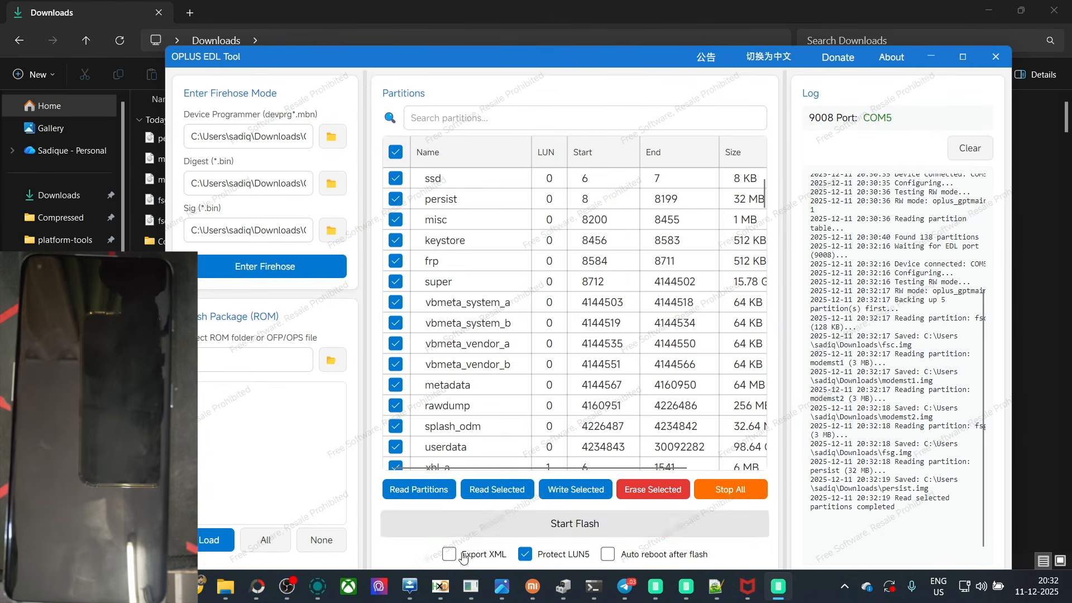
click(390, 156)
drag(616, 54, 542, 41)
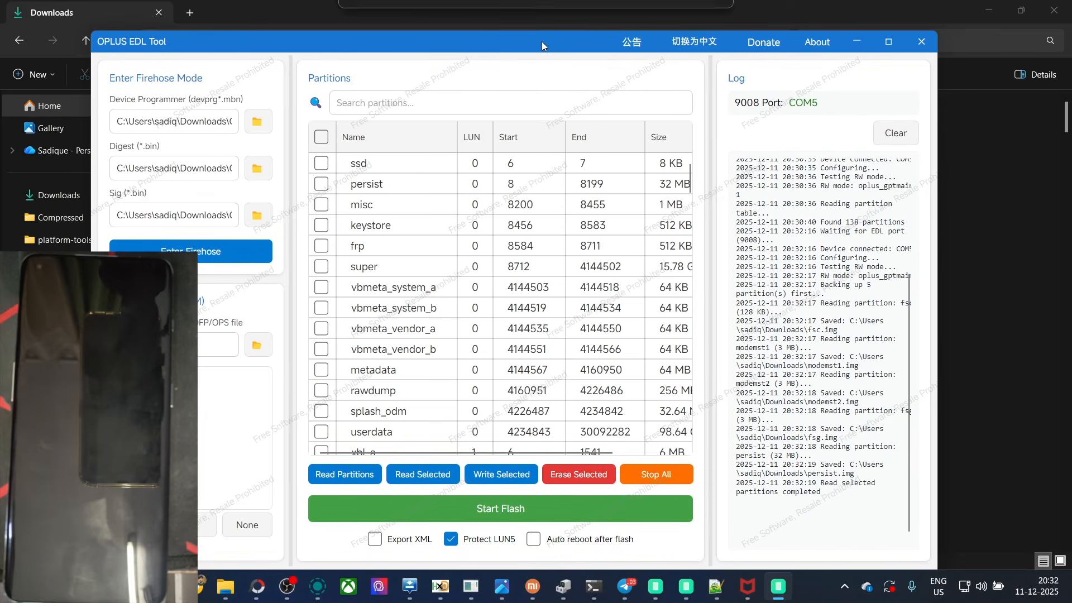
click(854, 44)
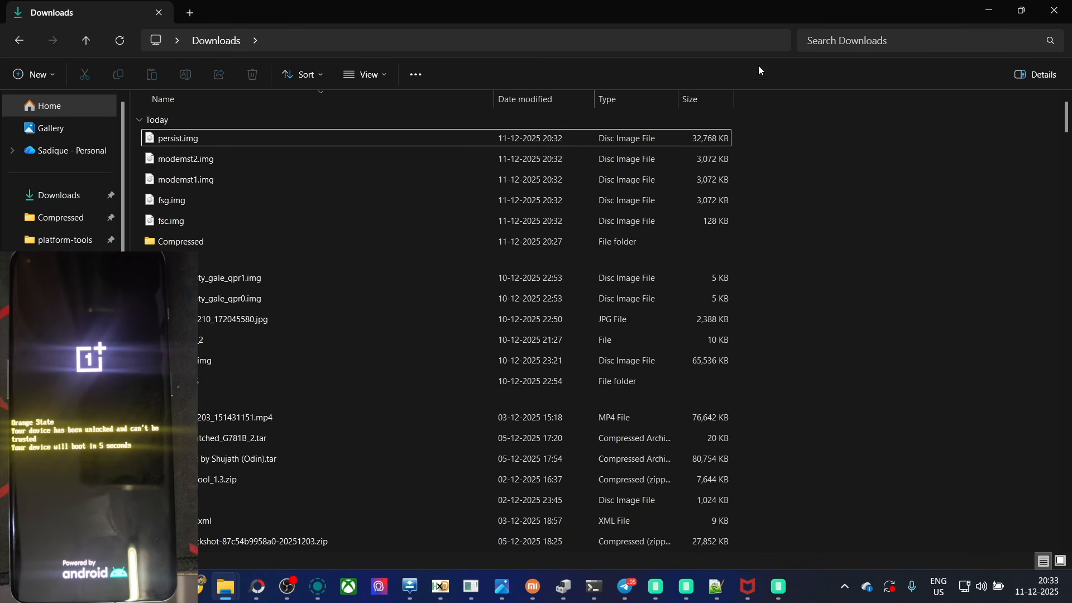
Step: Switch to Chrome, show the Android partition dump guide and close the static-tcdn.anteasy.com page
click(202, 586)
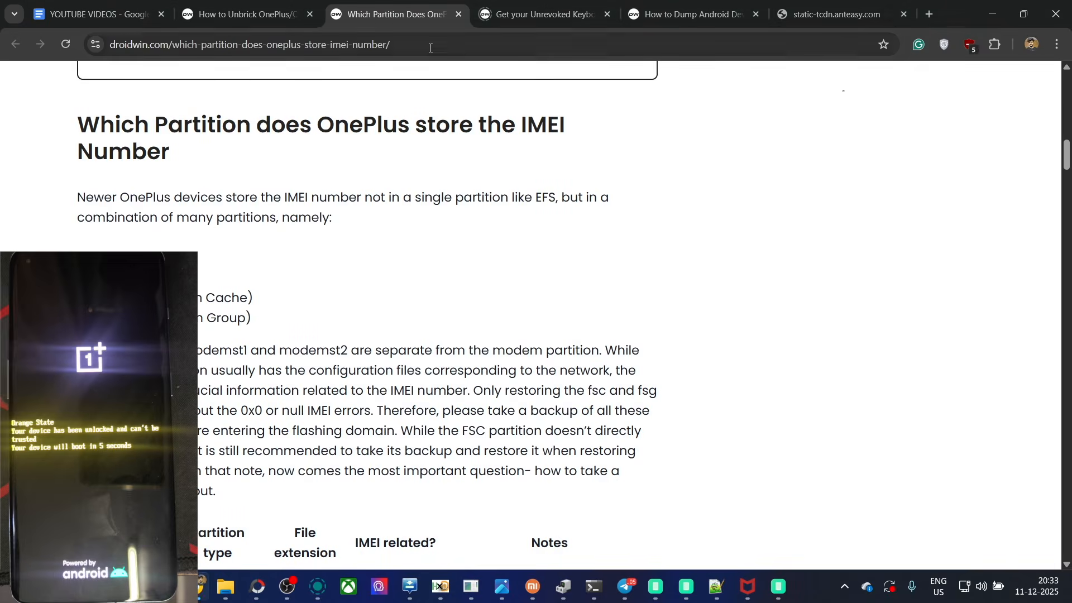
click(673, 7)
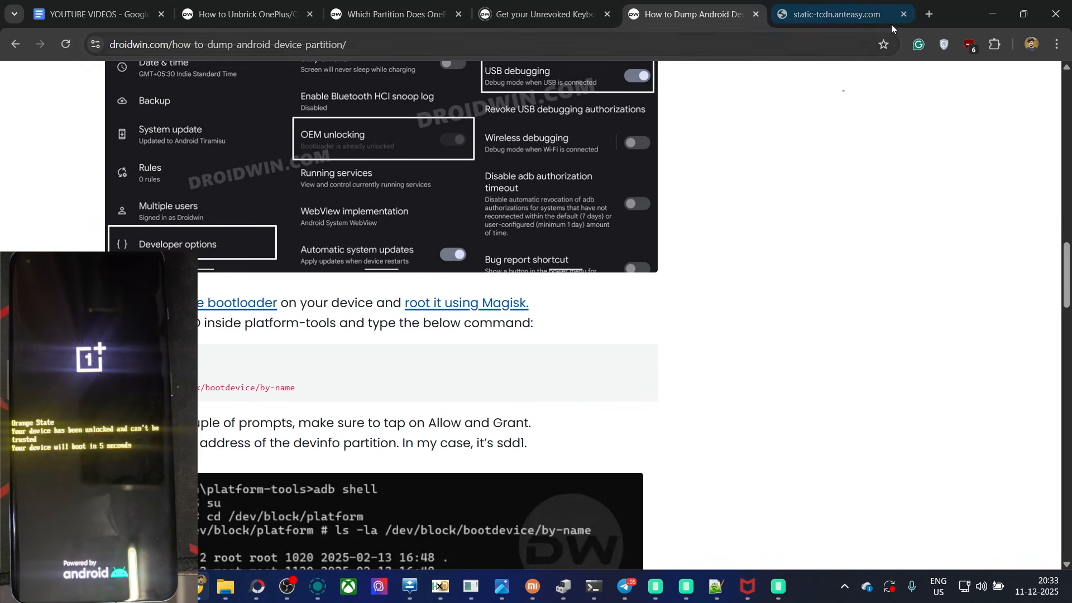
click(903, 14)
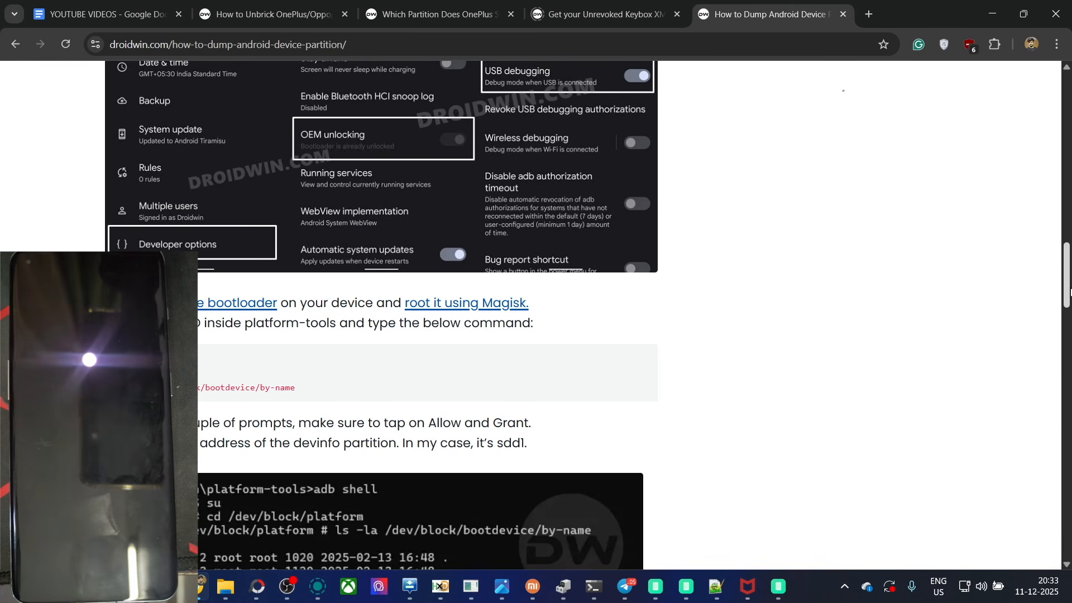
Step: Highlight the partition list in the OnePlus IMEI article, and find the persist restore commands for Fastboot in the OnePlus/Oppo/Realme unbrick guide
click(244, 3)
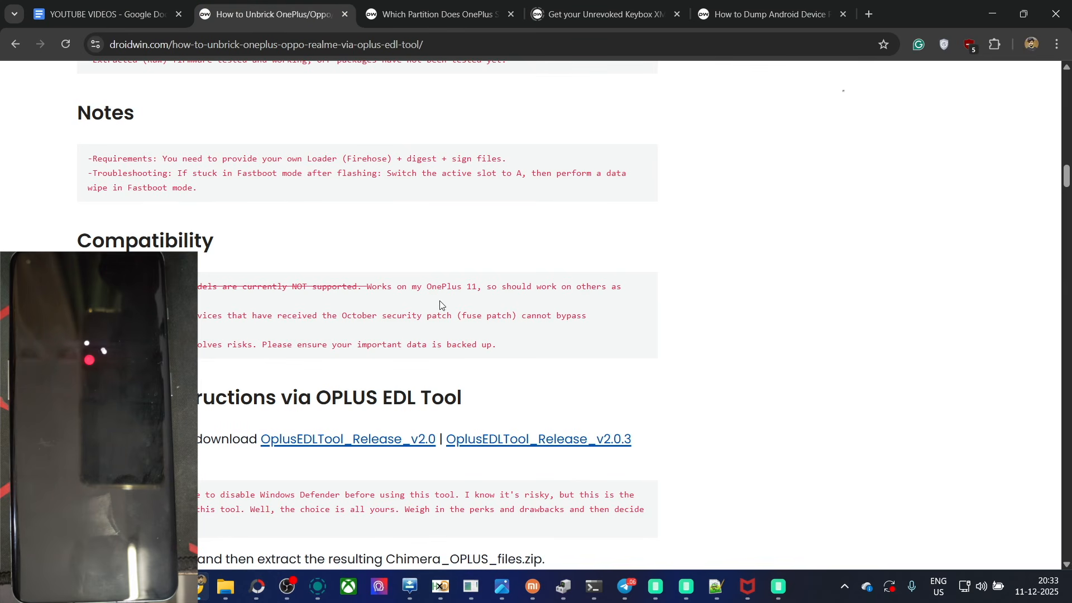
click(435, 14)
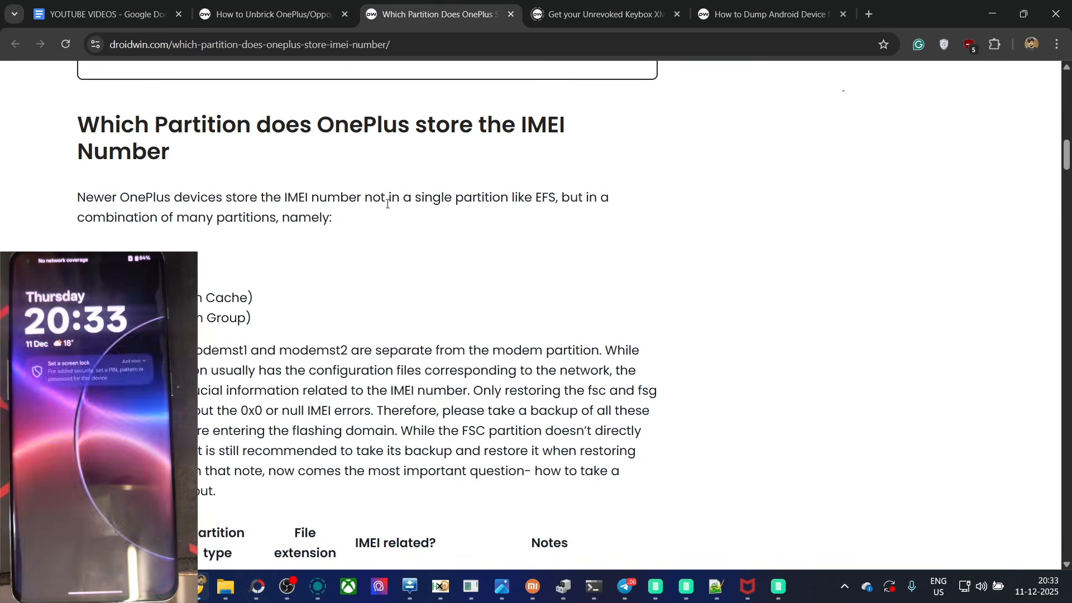
drag(106, 258, 287, 317)
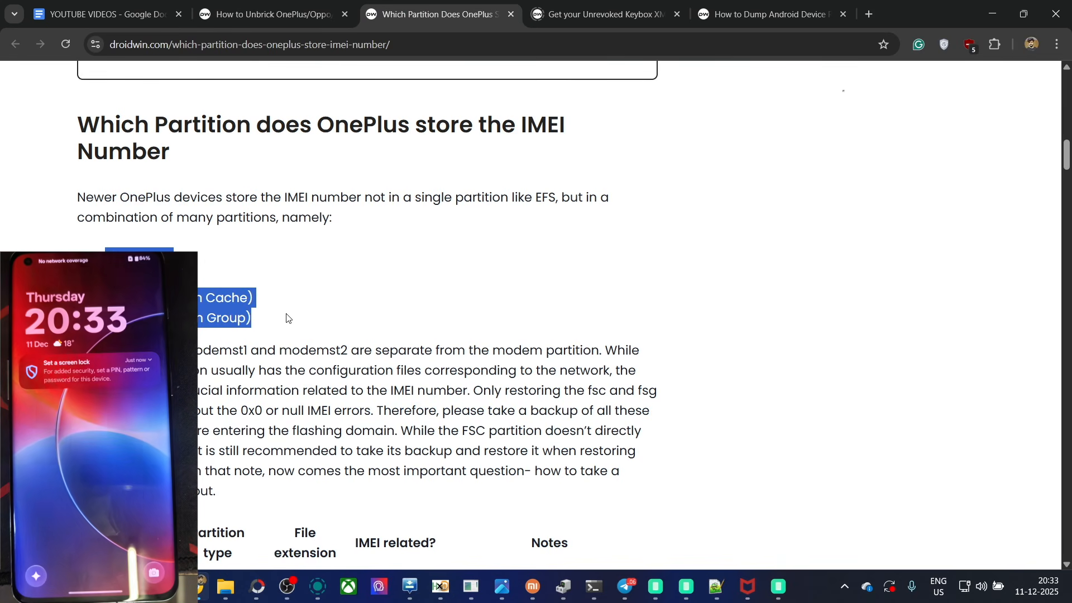
click(268, 14)
drag(1067, 177, 1064, 468)
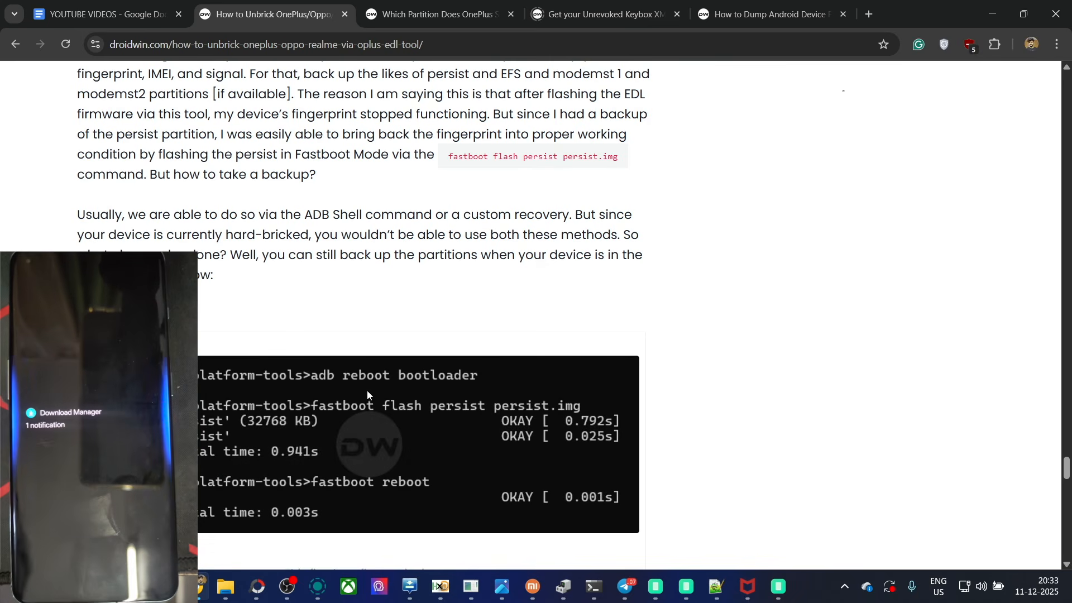